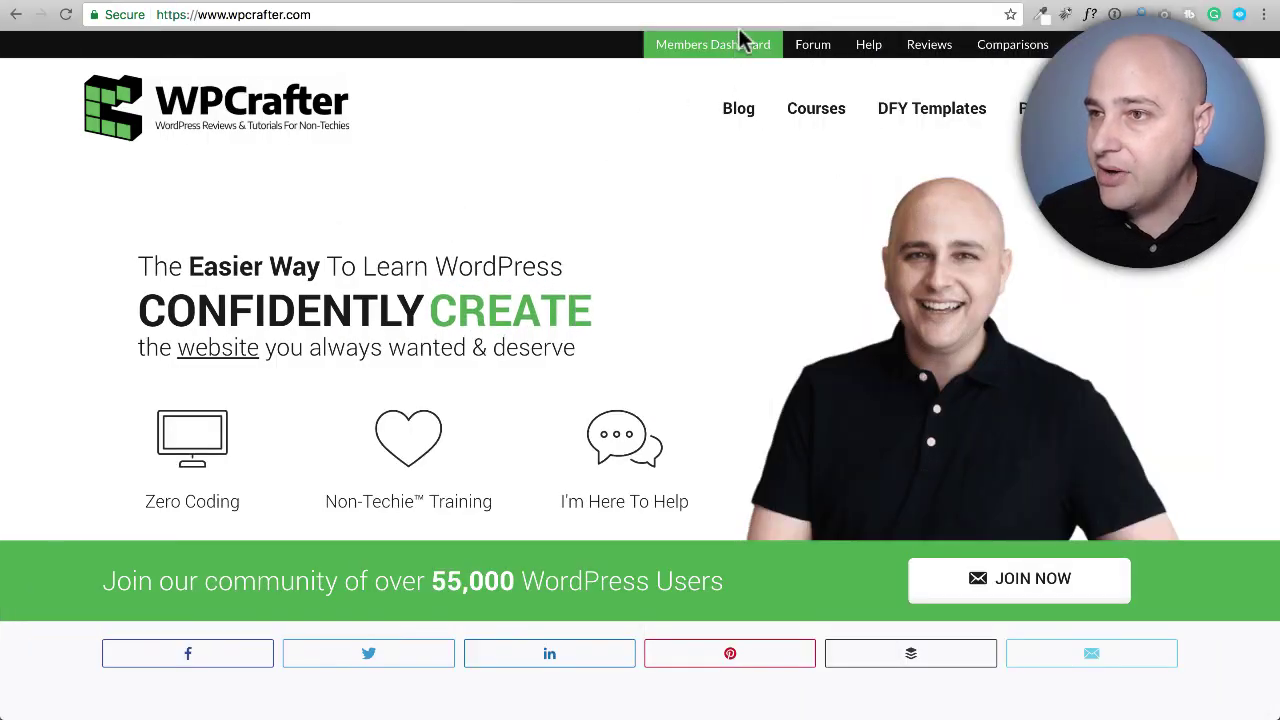
click(825, 3)
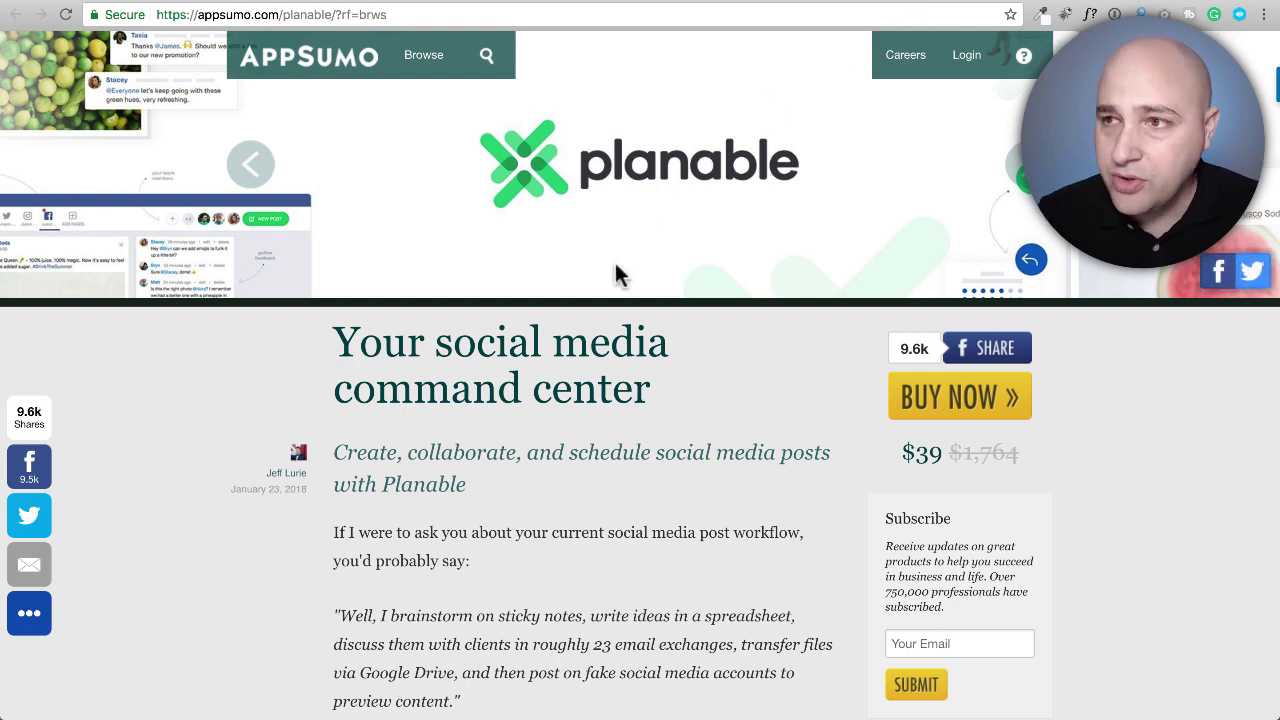
click(830, 3)
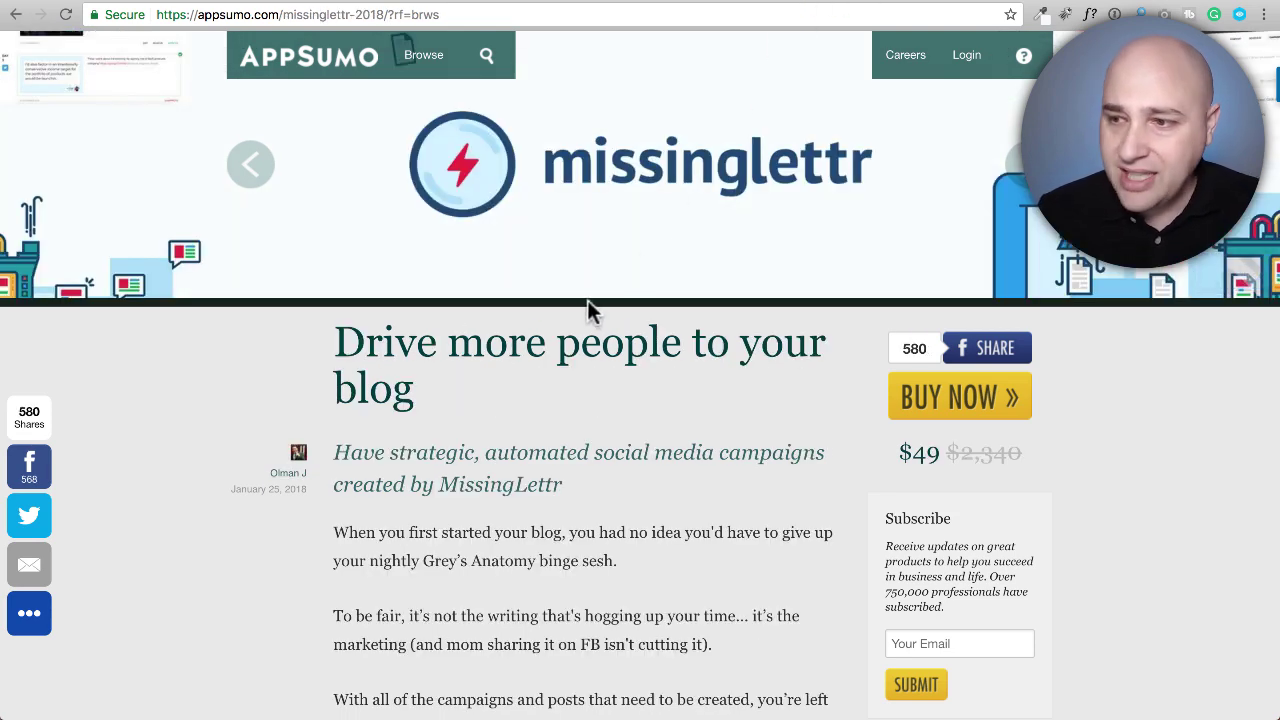
click(926, 3)
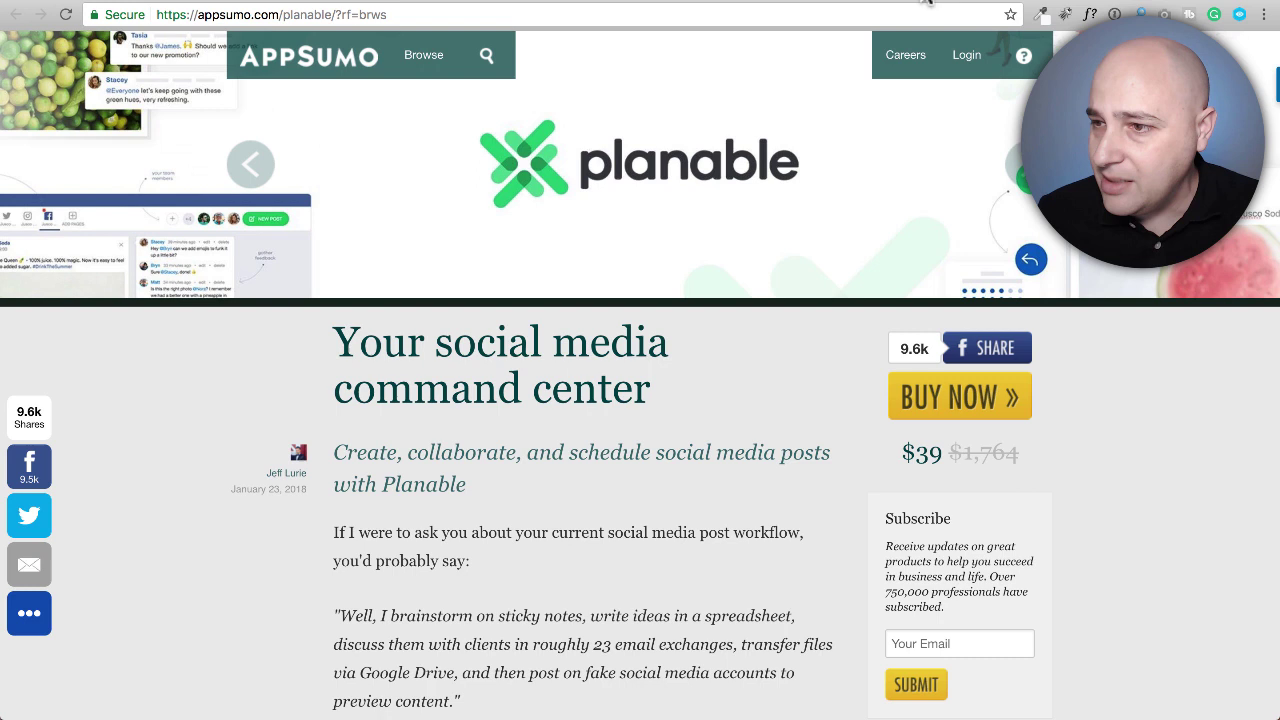
click(838, 3)
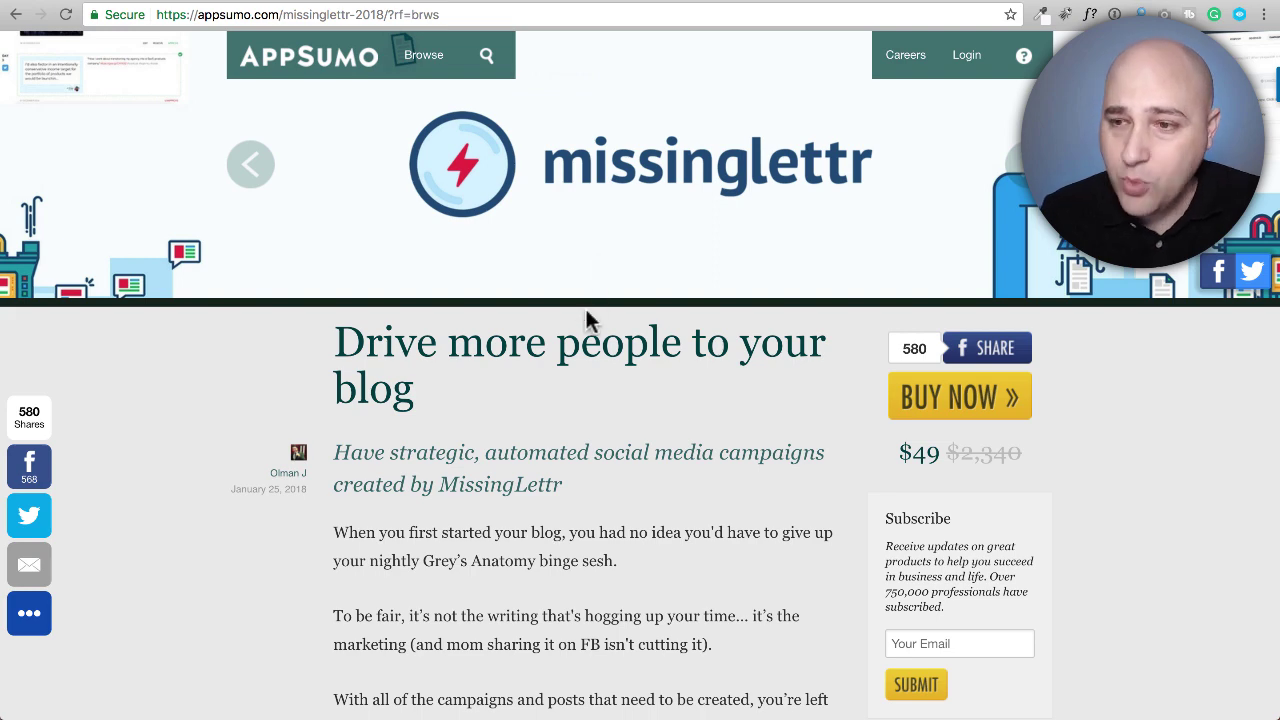
Scroll the Missinglettr deal page past the video to the campaign Review screenshot and post preview.
scroll(586, 309, down, 9)
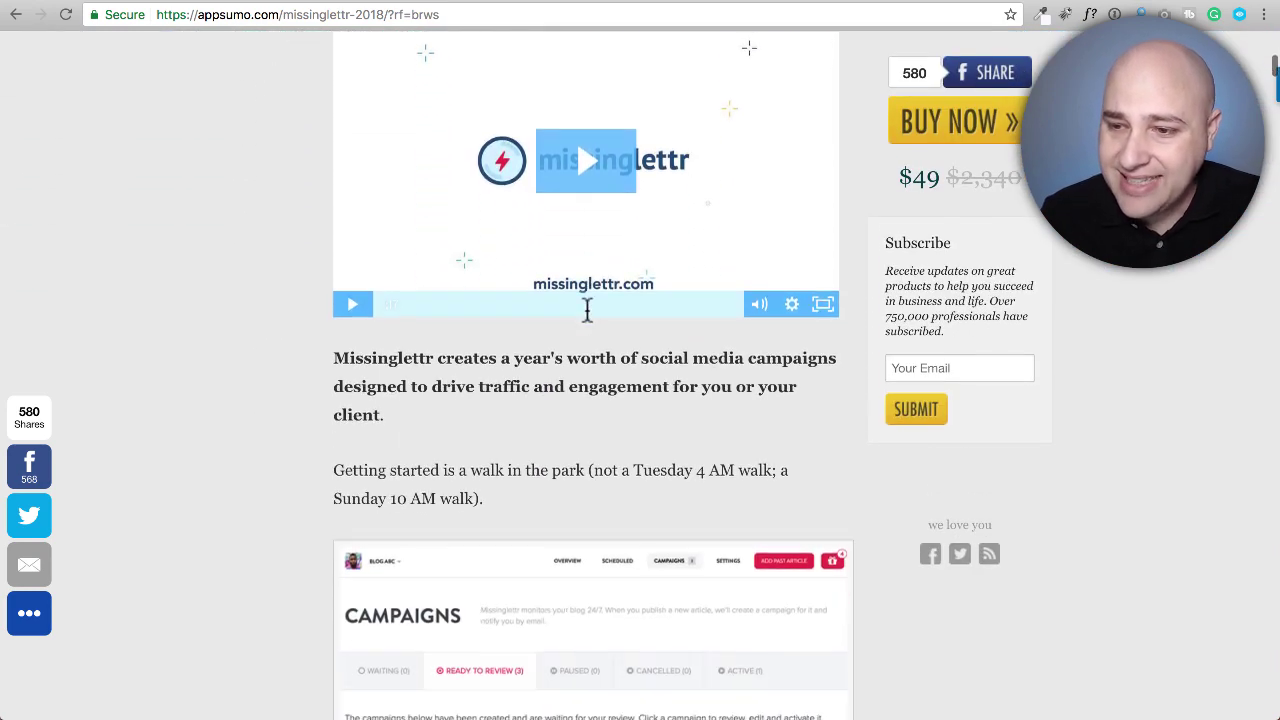
scroll(587, 310, down, 8)
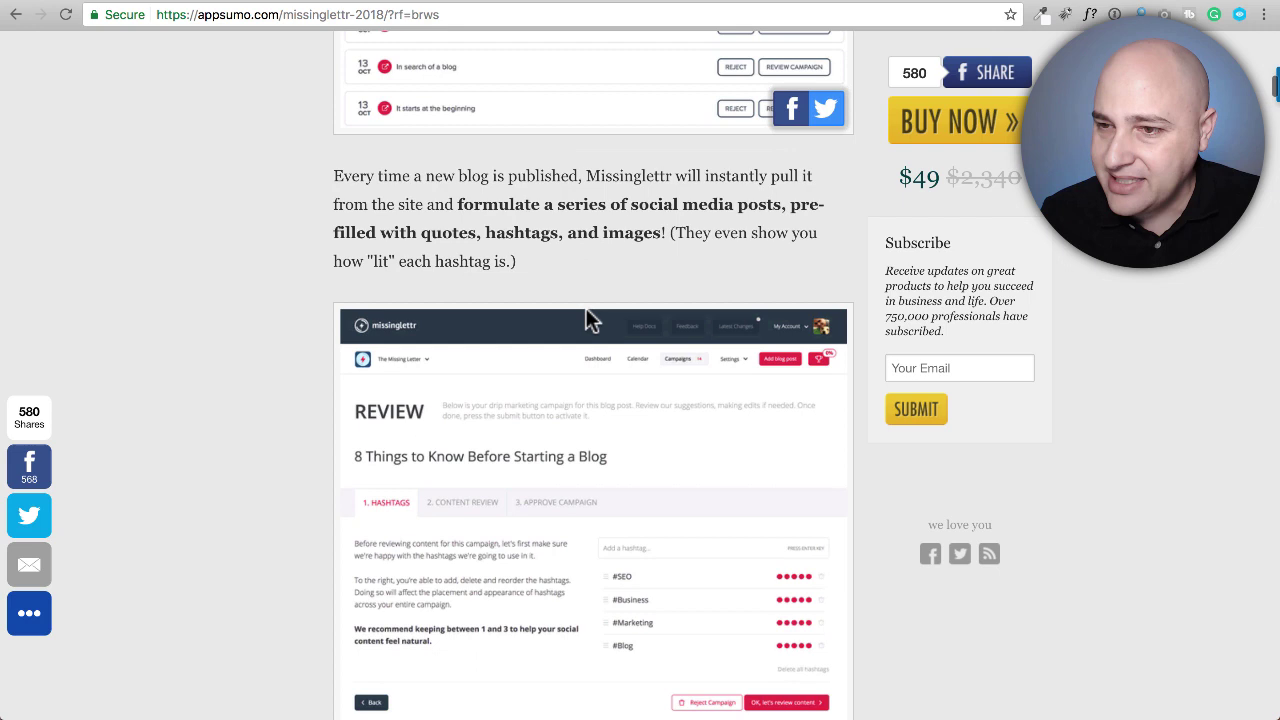
scroll(588, 316, down, 5)
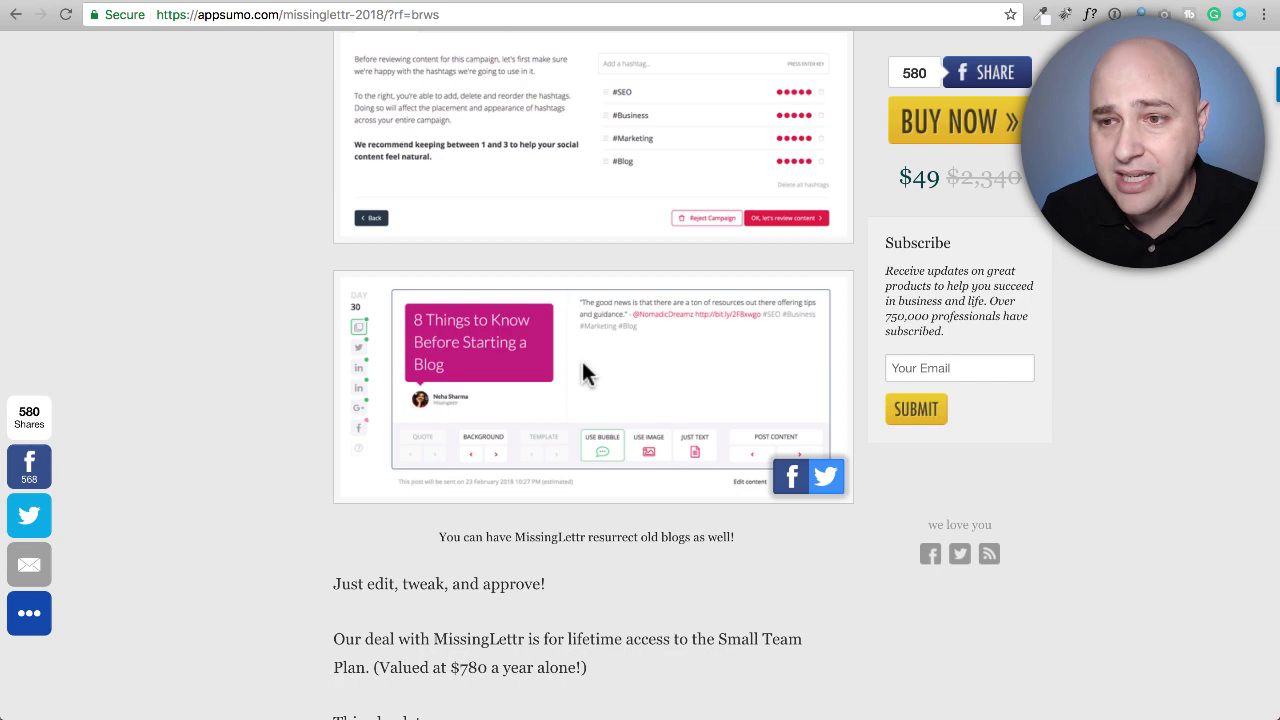
Scroll to the Small Team Plan features (25 social profiles, 10 campaigns weekly) and dashboard screenshot.
scroll(585, 373, down, 8)
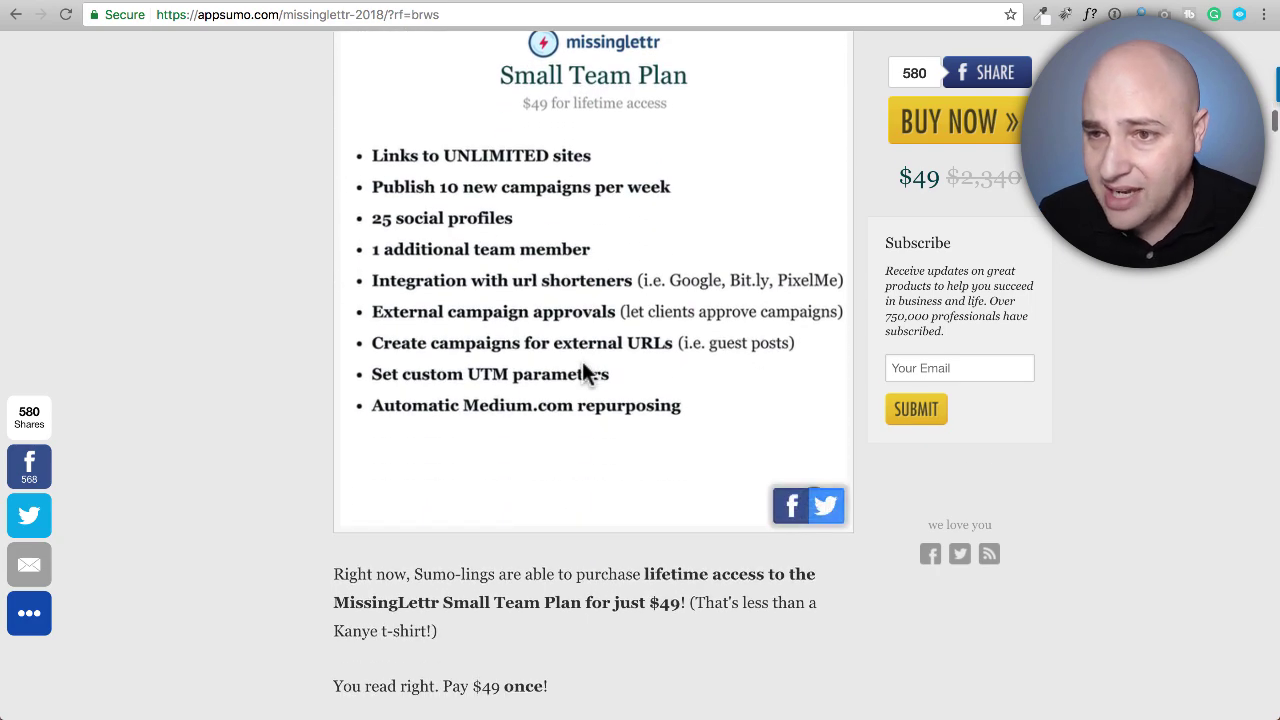
scroll(585, 373, up, 1)
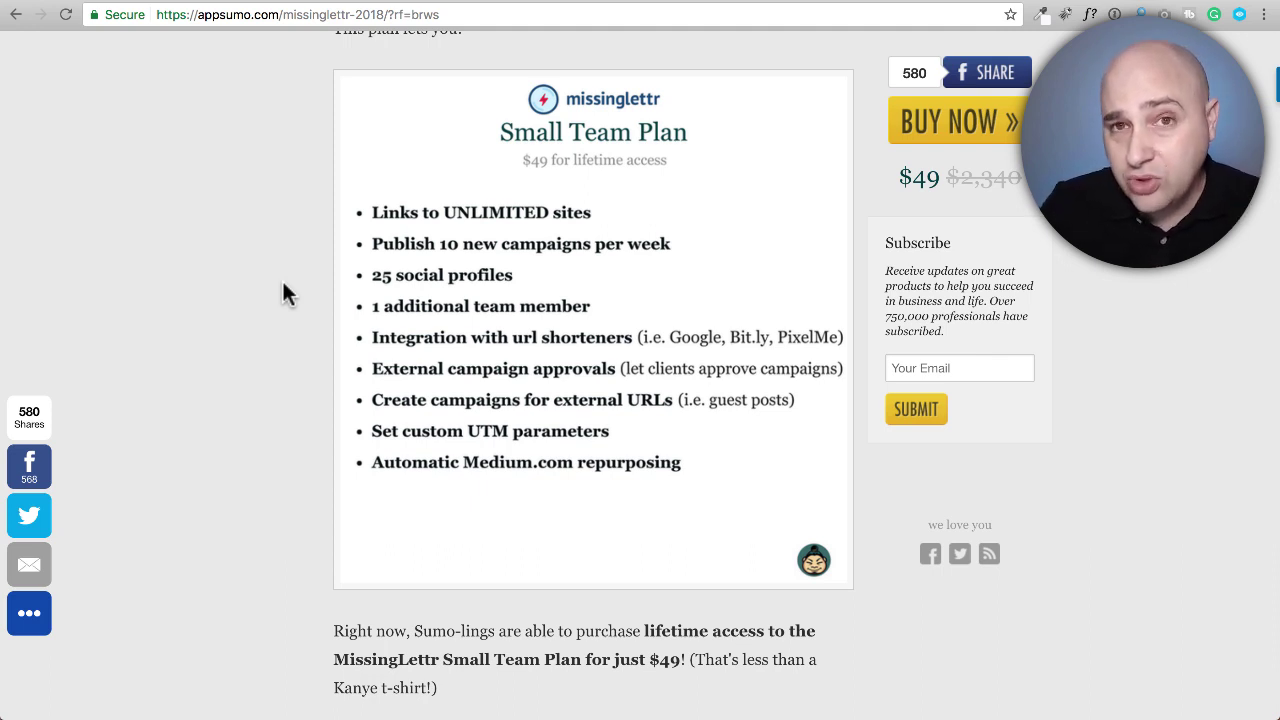
scroll(283, 293, down, 6)
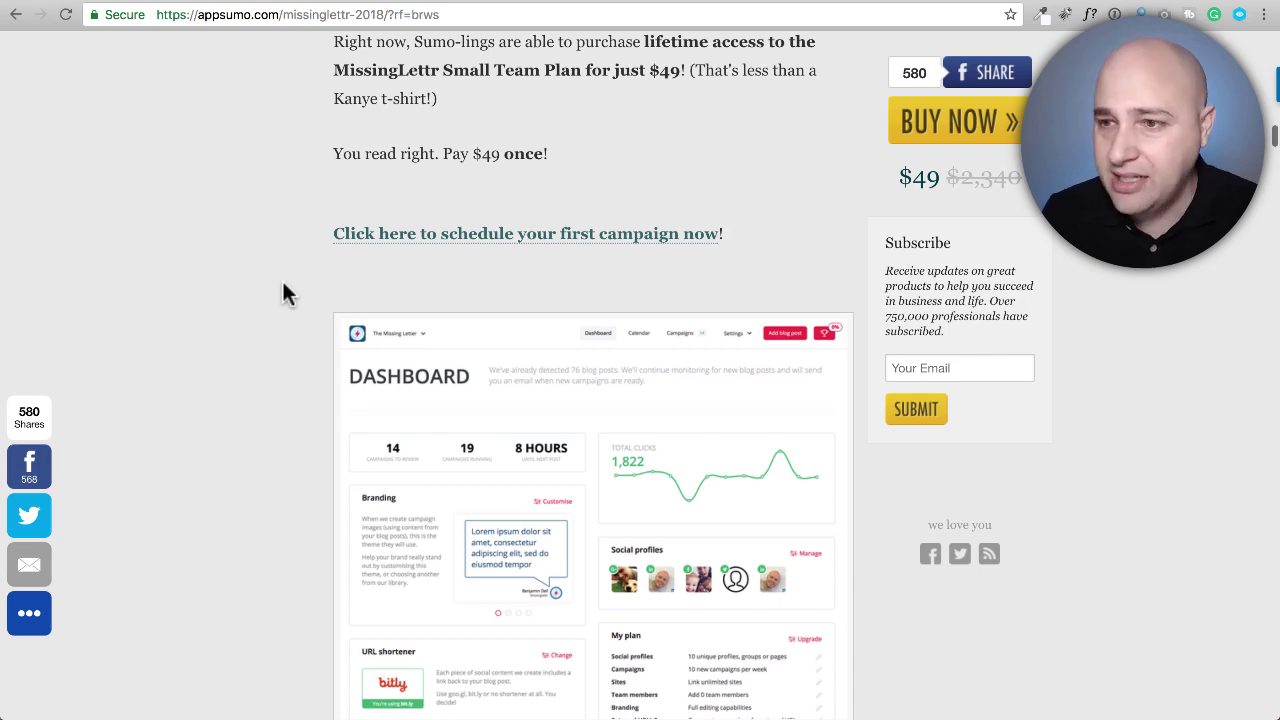
scroll(283, 285, down, 4)
scroll(290, 284, up, 2)
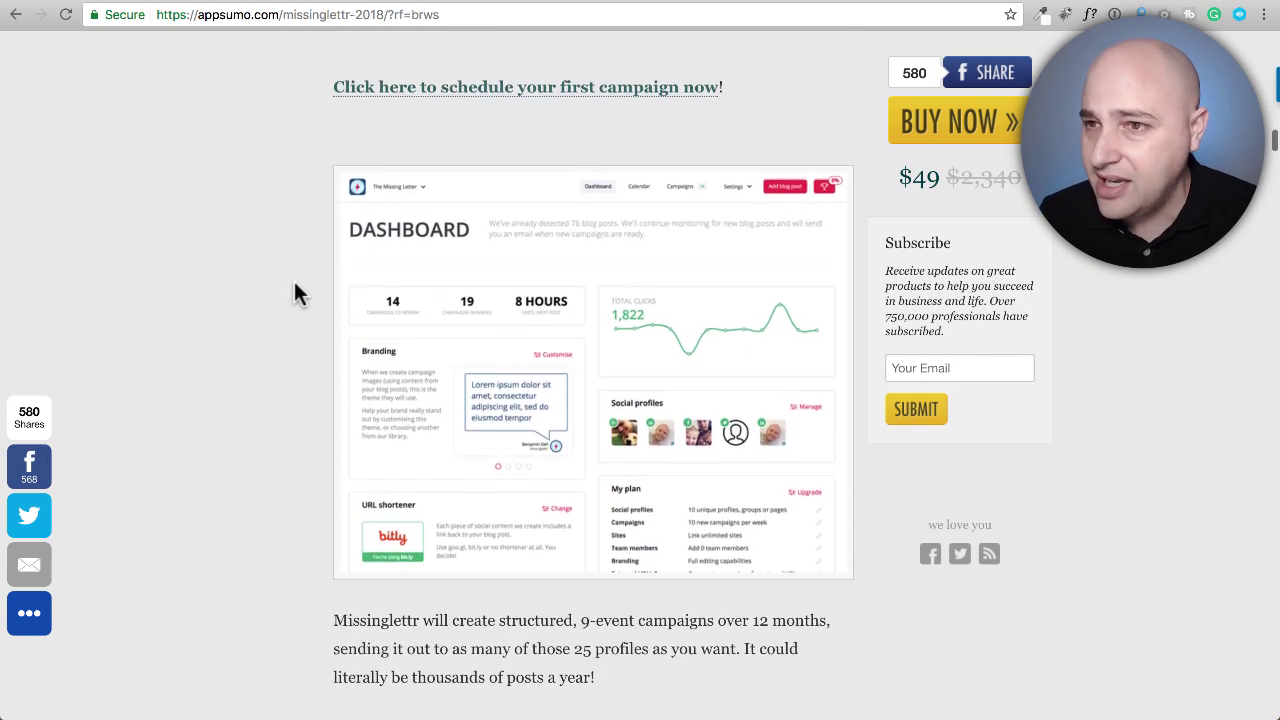
Switch to the Planable deal page and scroll through it briefly.
click(930, 5)
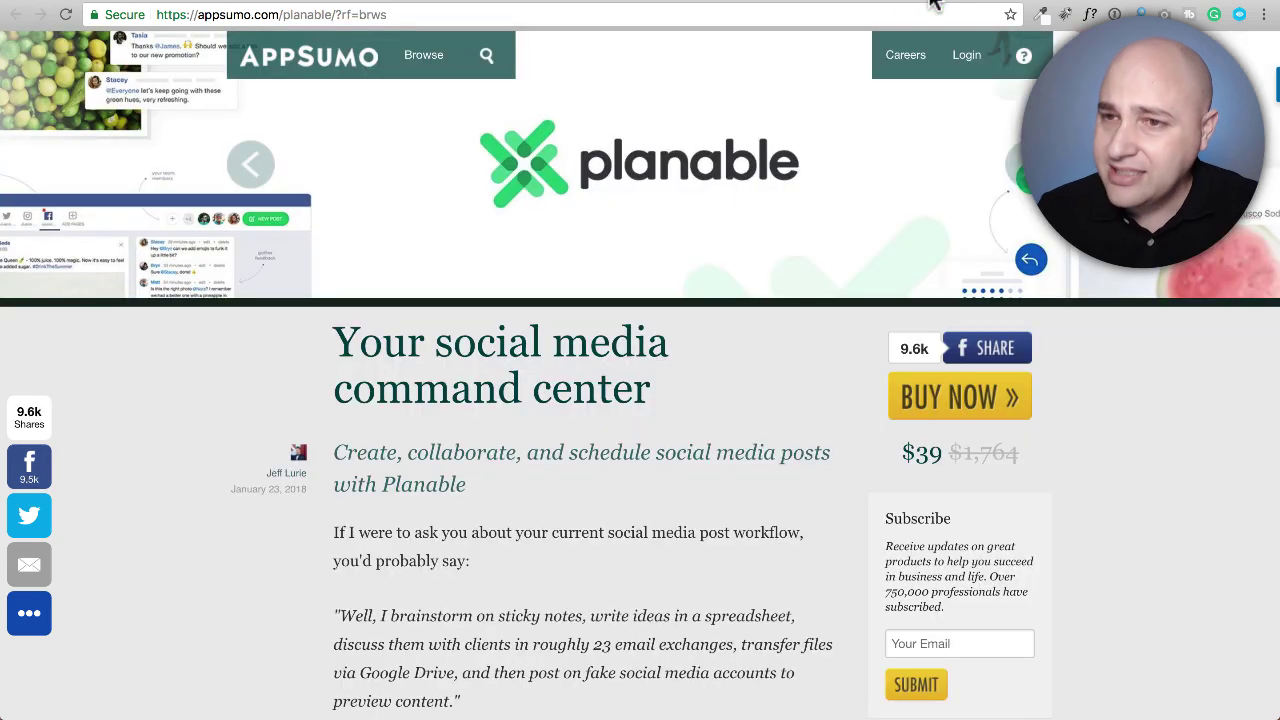
scroll(731, 165, down, 1)
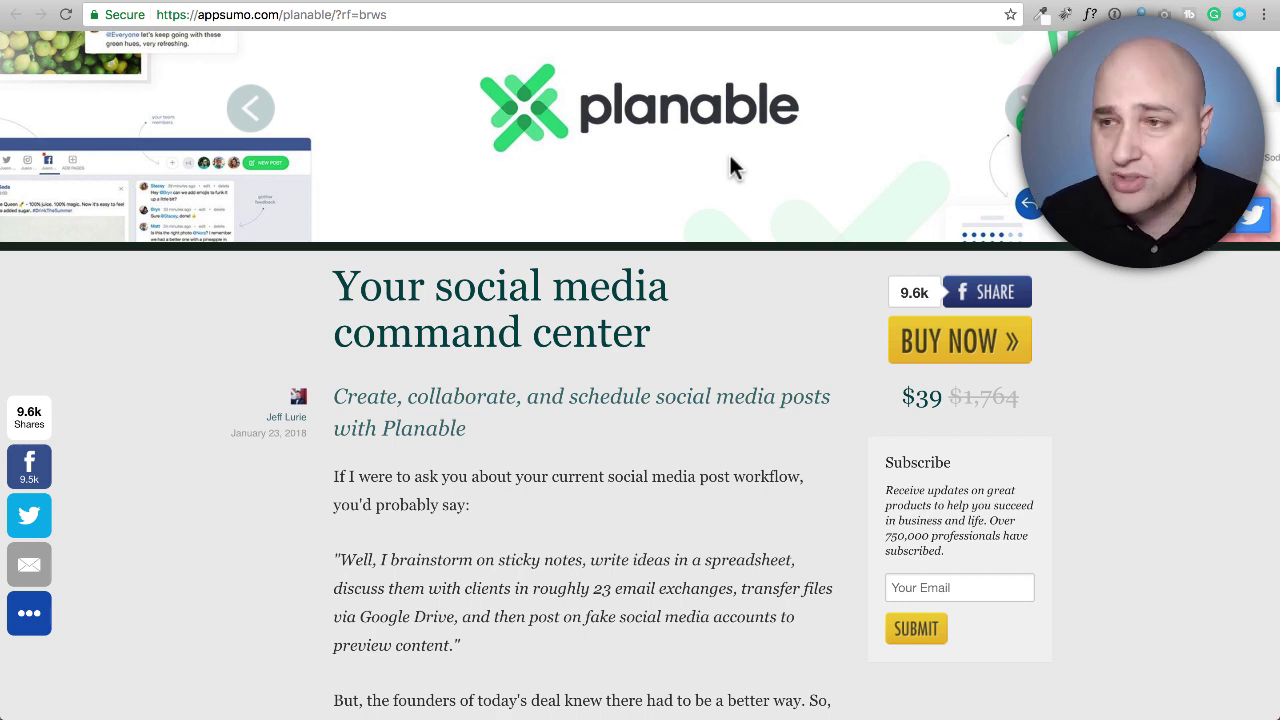
scroll(730, 168, up, 1)
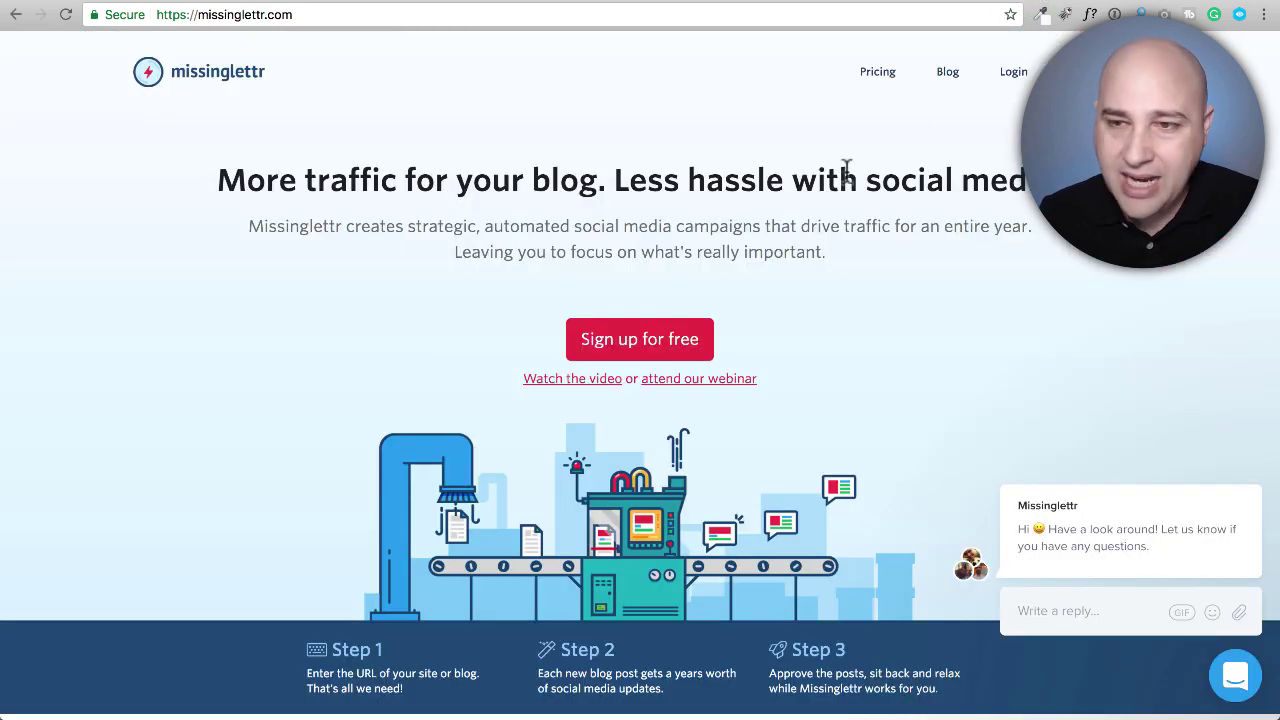
Scroll through the missinglettr.com homepage features and return to the top.
scroll(847, 170, down, 4)
scroll(847, 172, down, 7)
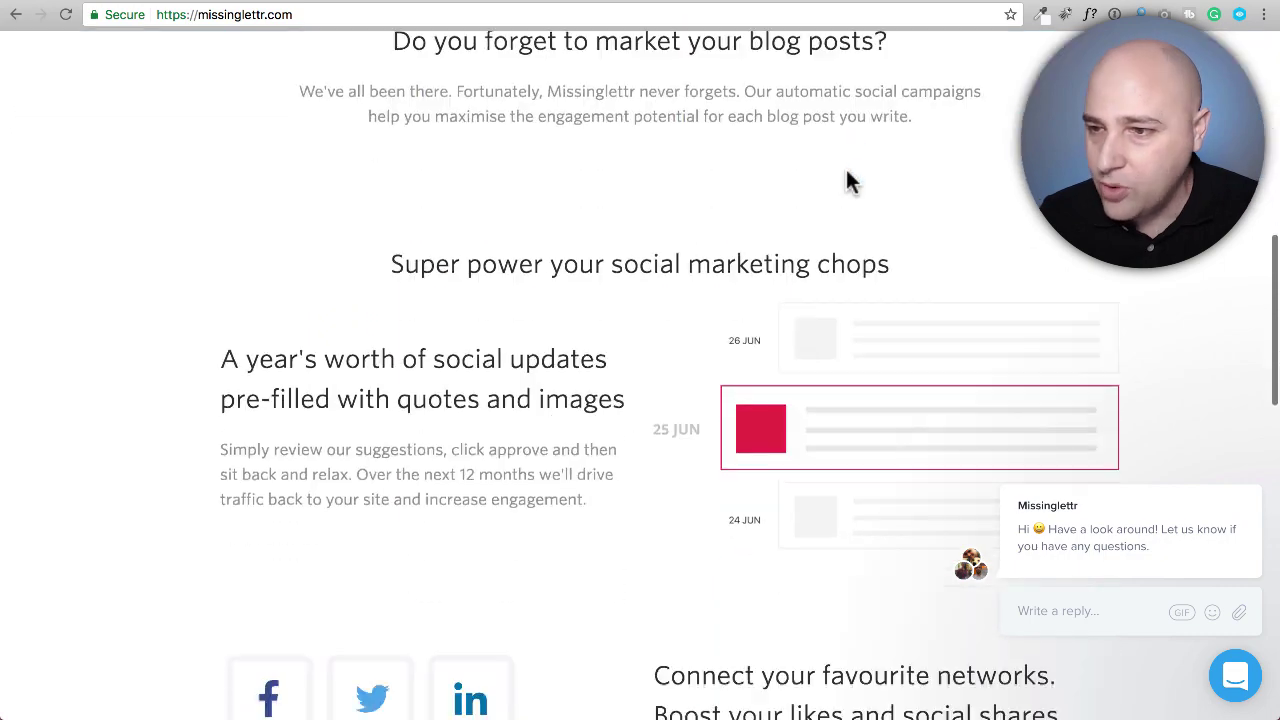
scroll(846, 169, up, 10)
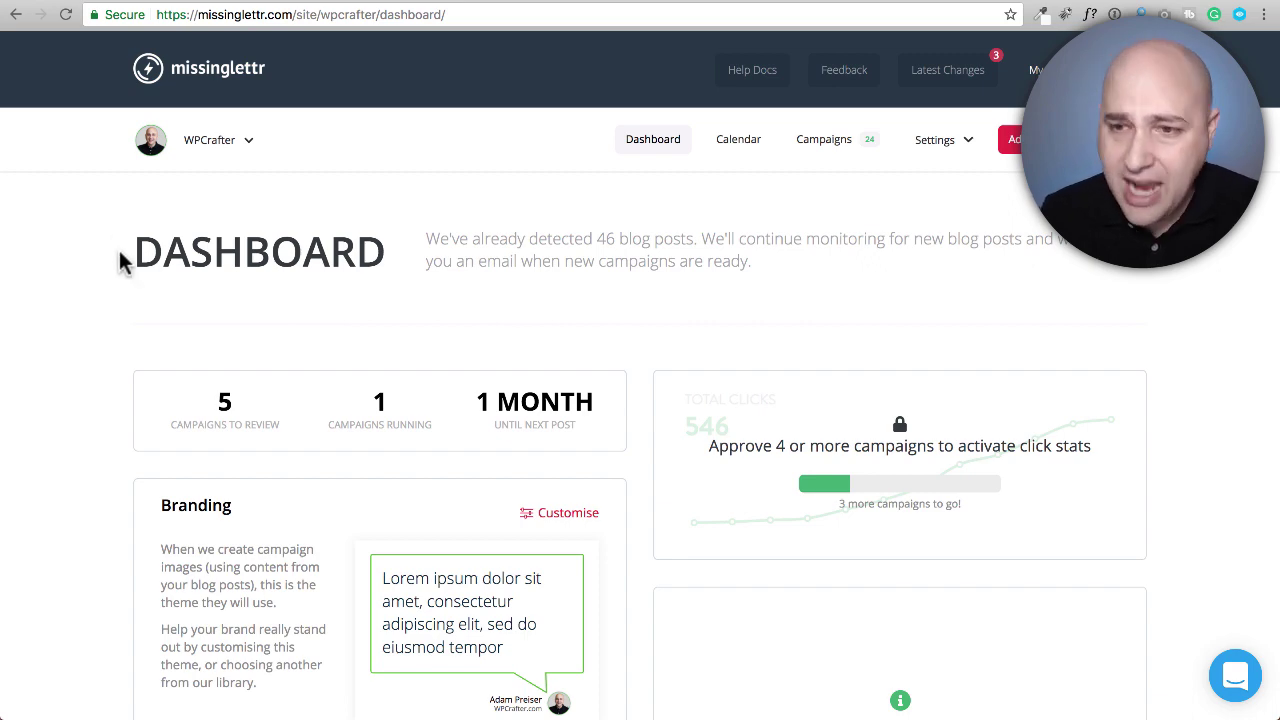
scroll(120, 250, down, 4)
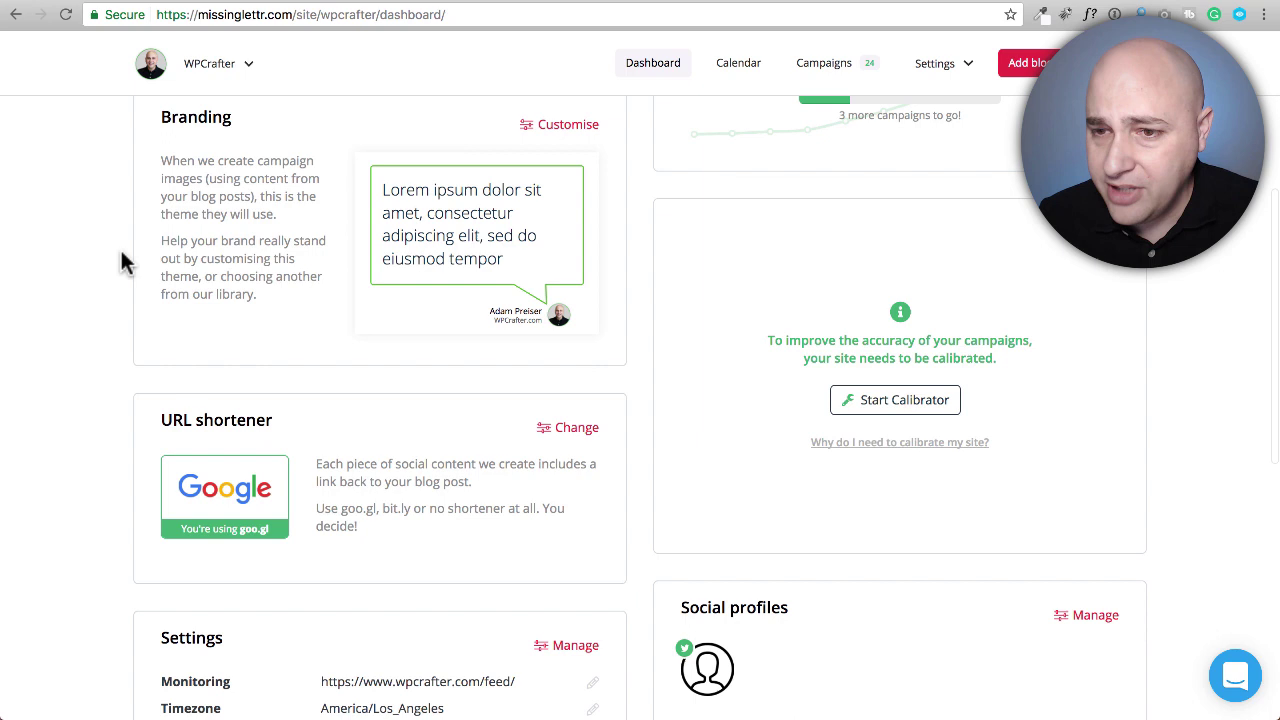
scroll(120, 250, up, 1)
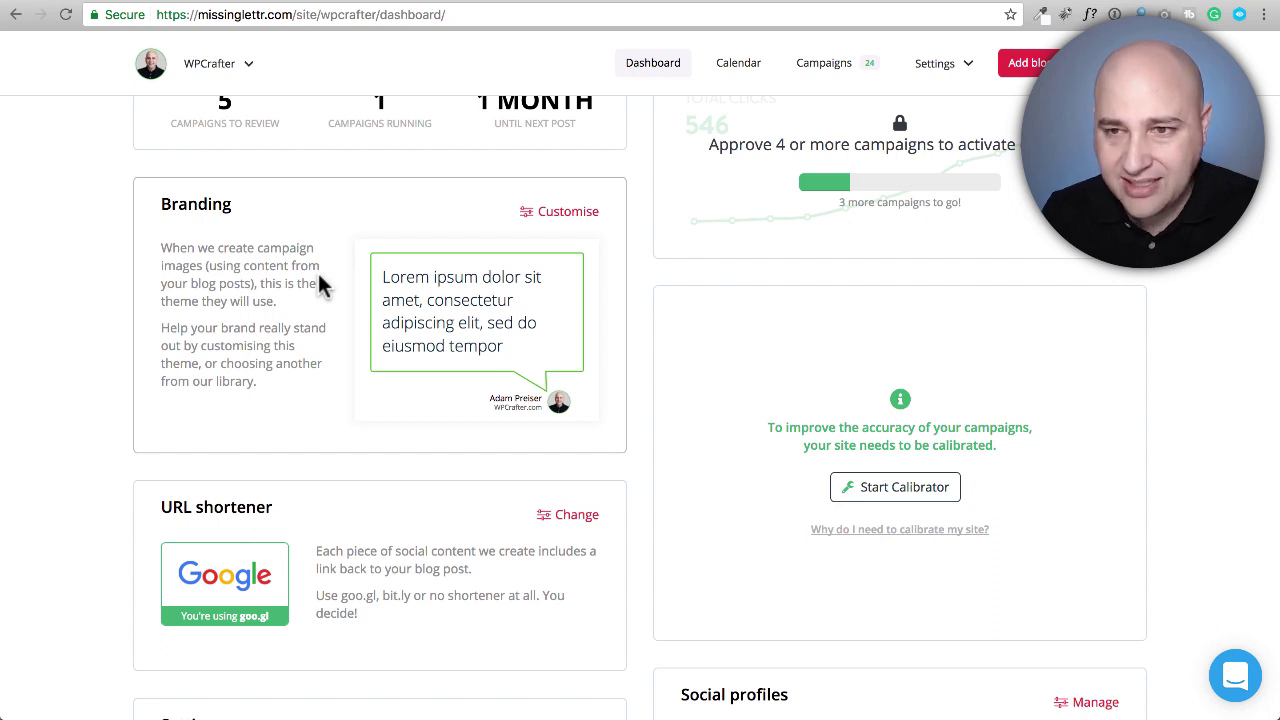
Open Branding customisation and scroll down to the active quote-bubble template.
click(555, 218)
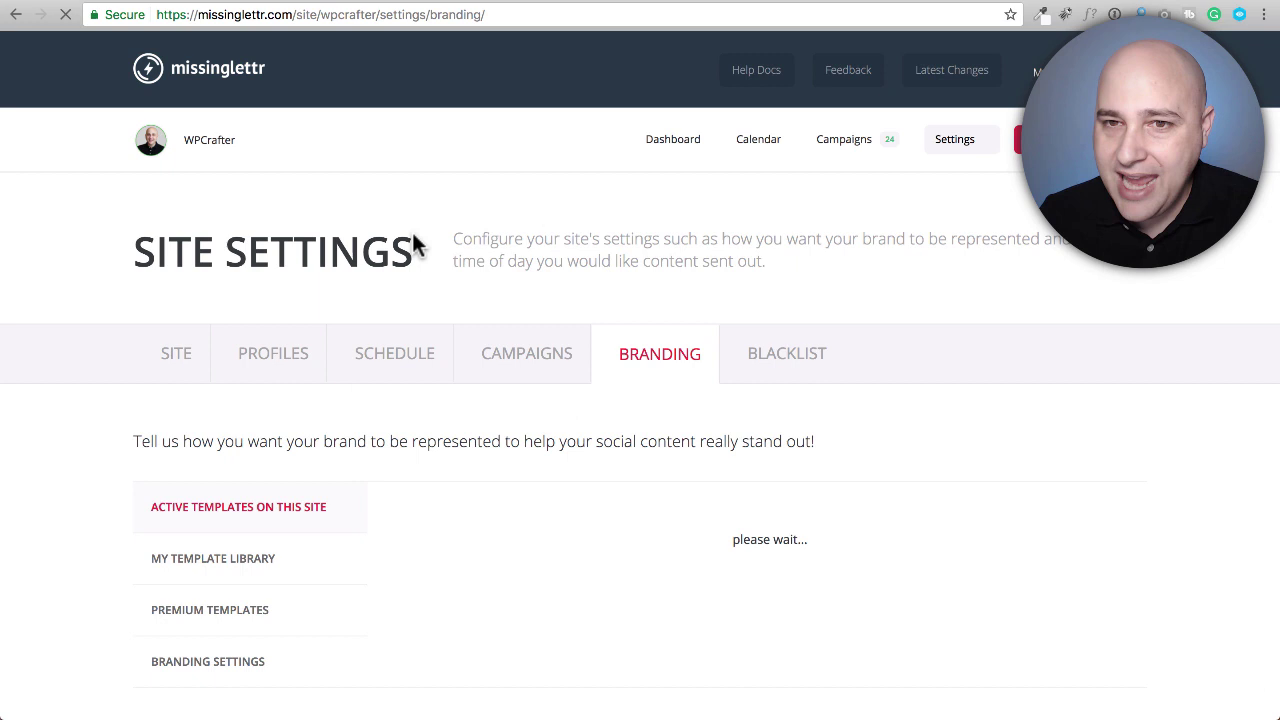
scroll(380, 246, down, 3)
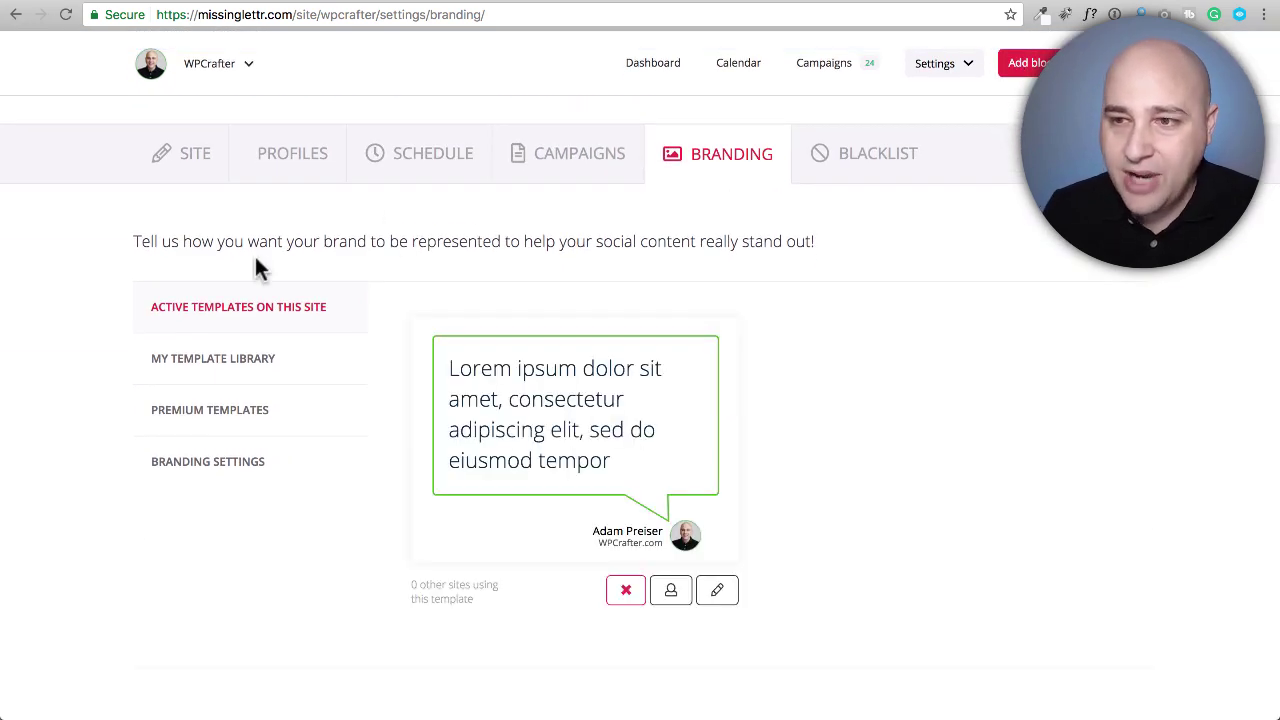
scroll(300, 290, down, 2)
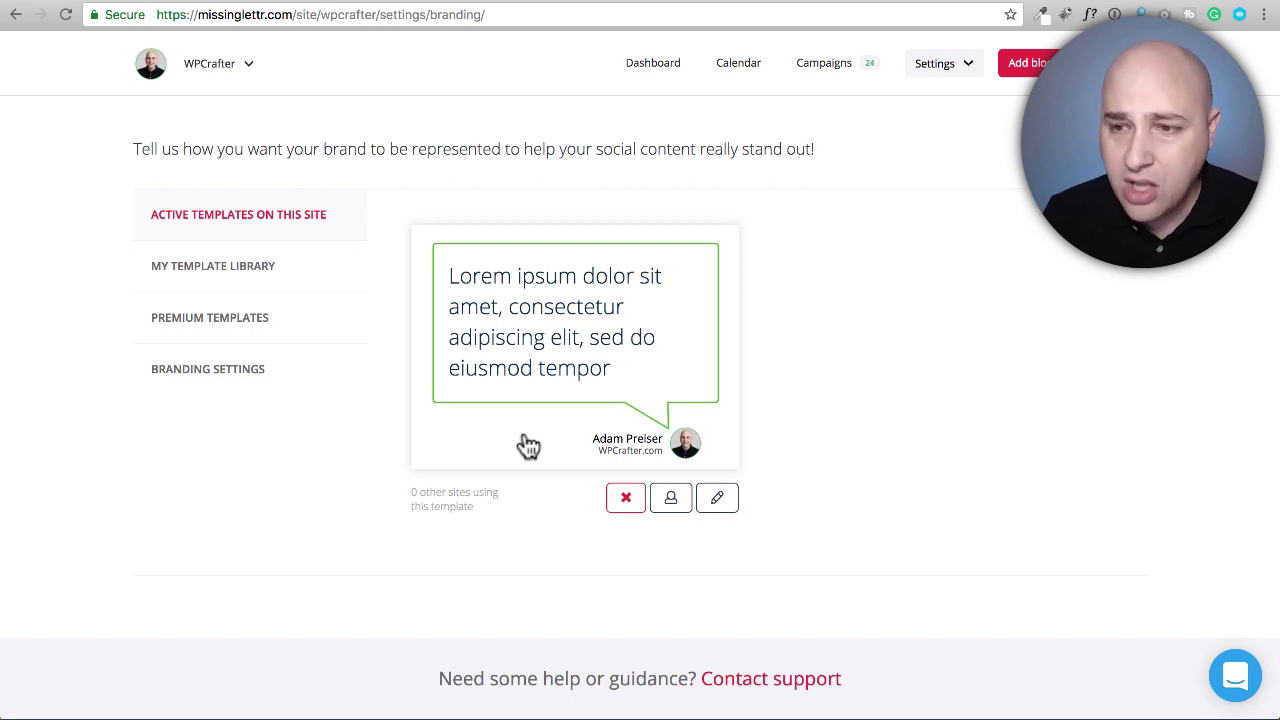
Edit the active template, previewing Full width and Rounded flat colour bubbles, then keep Outline bubble.
click(717, 498)
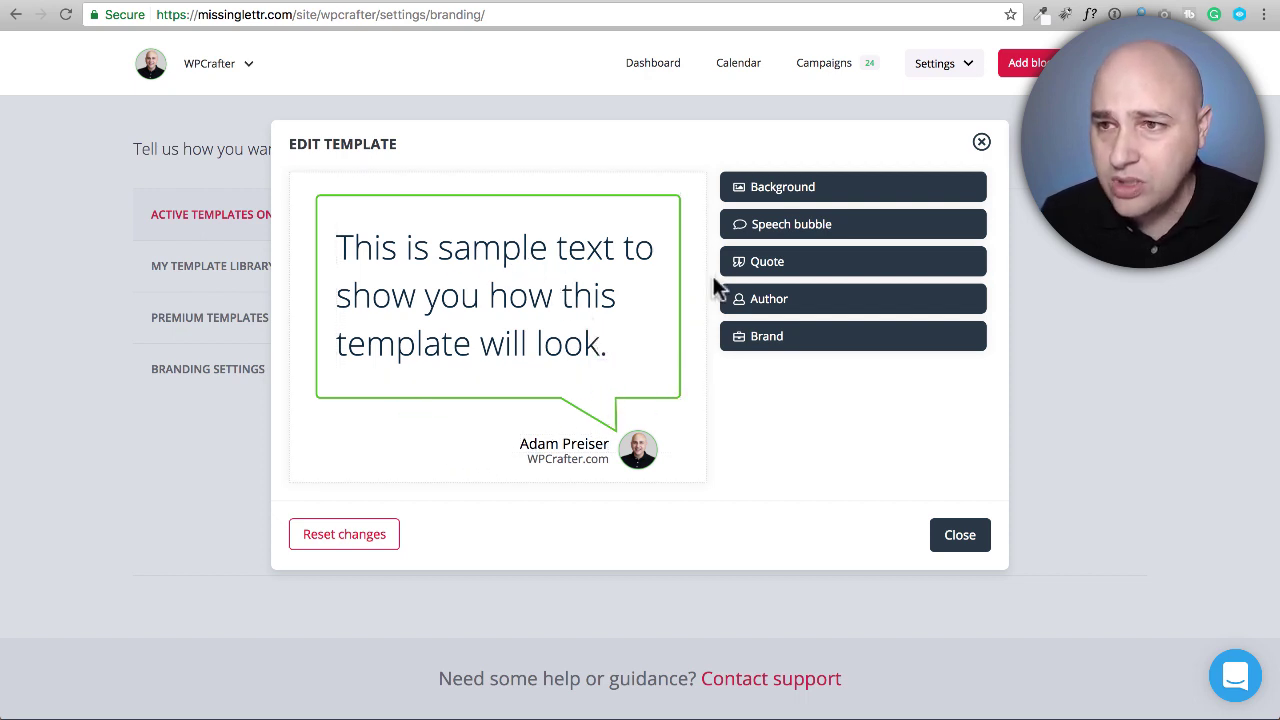
click(778, 230)
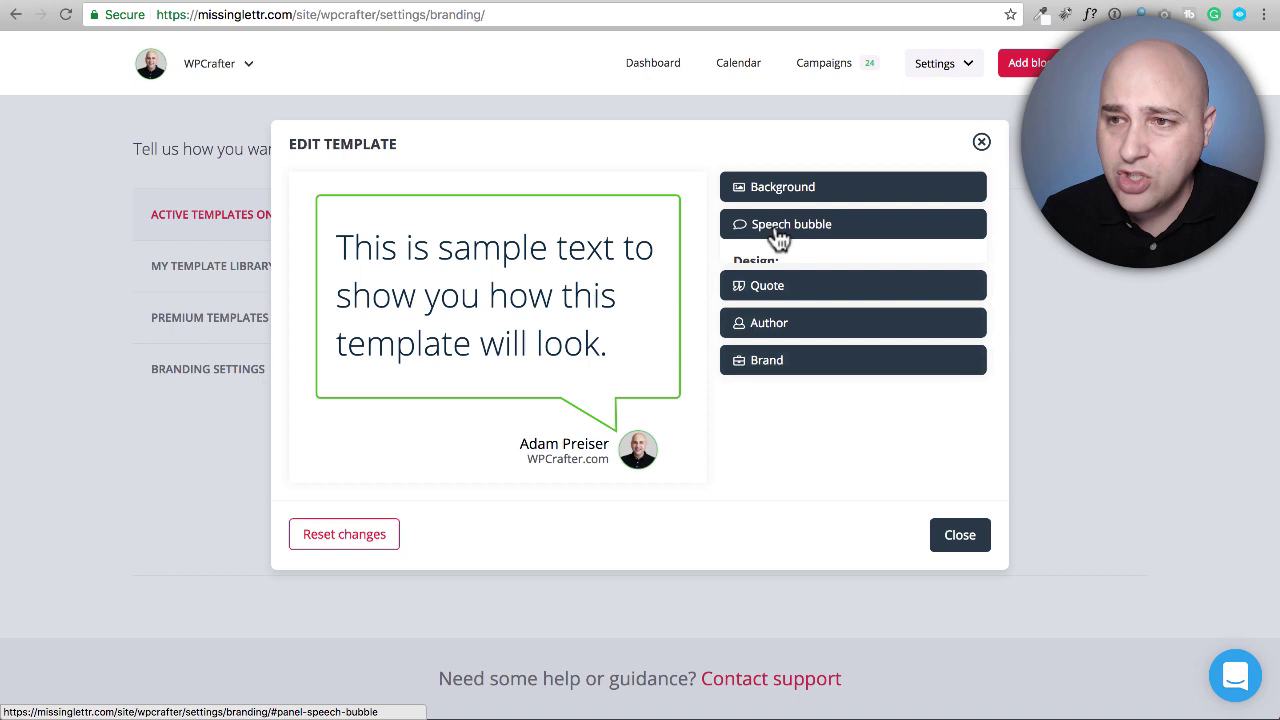
click(803, 289)
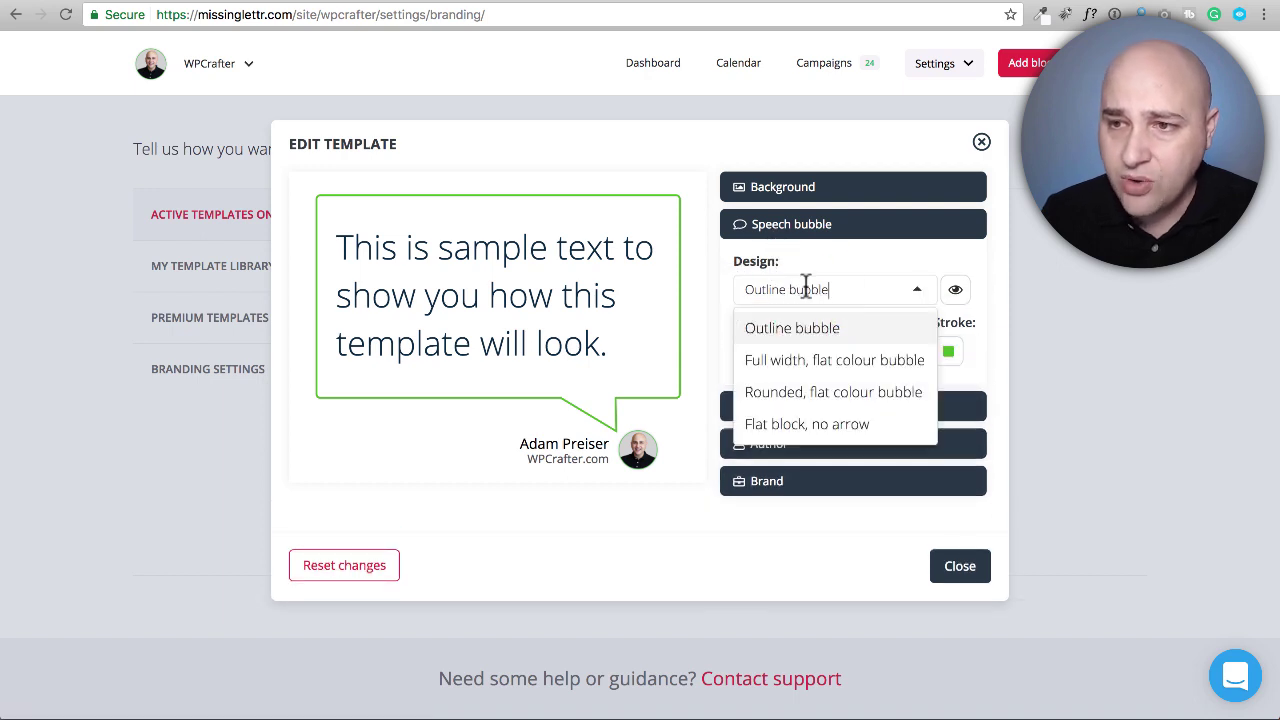
click(797, 362)
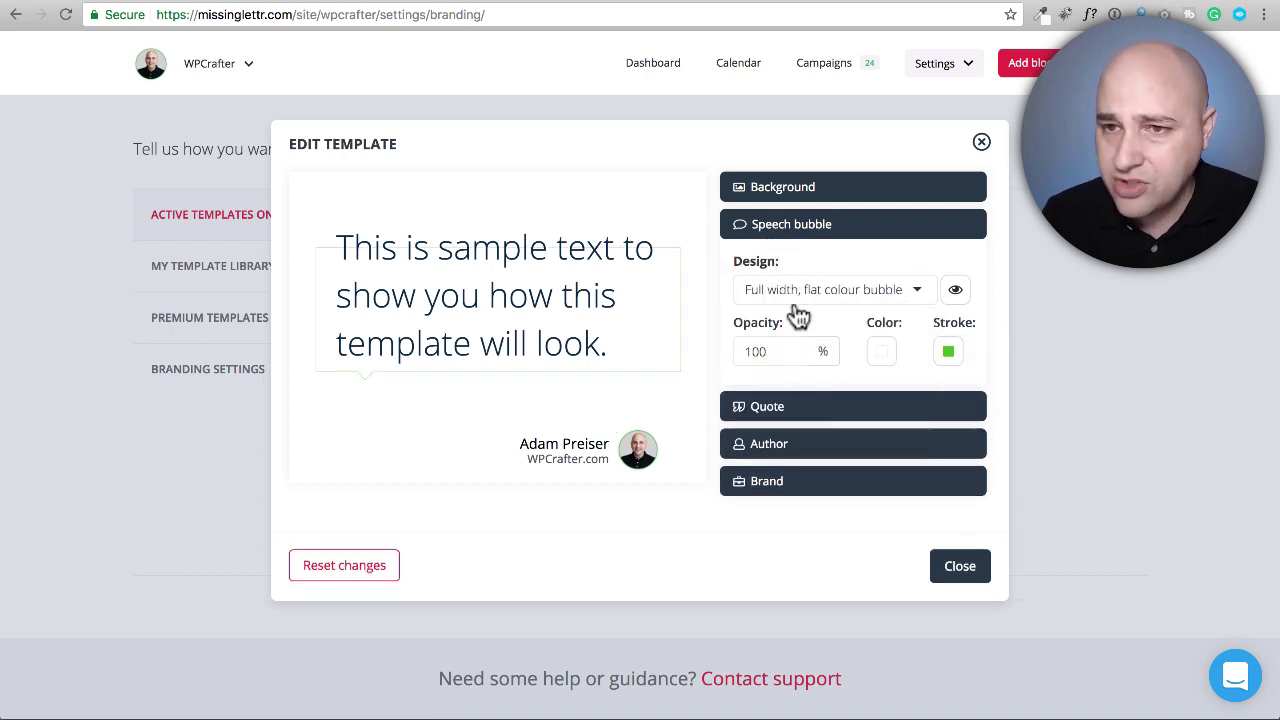
click(797, 289)
click(792, 391)
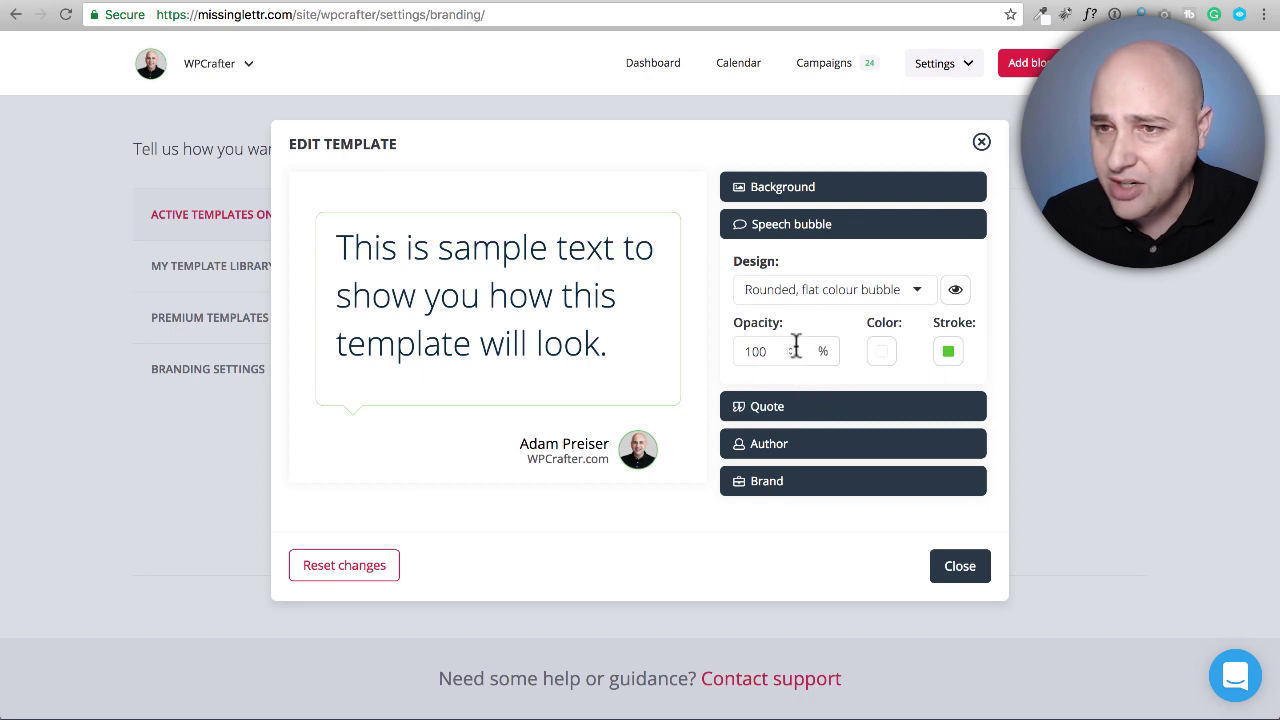
click(793, 293)
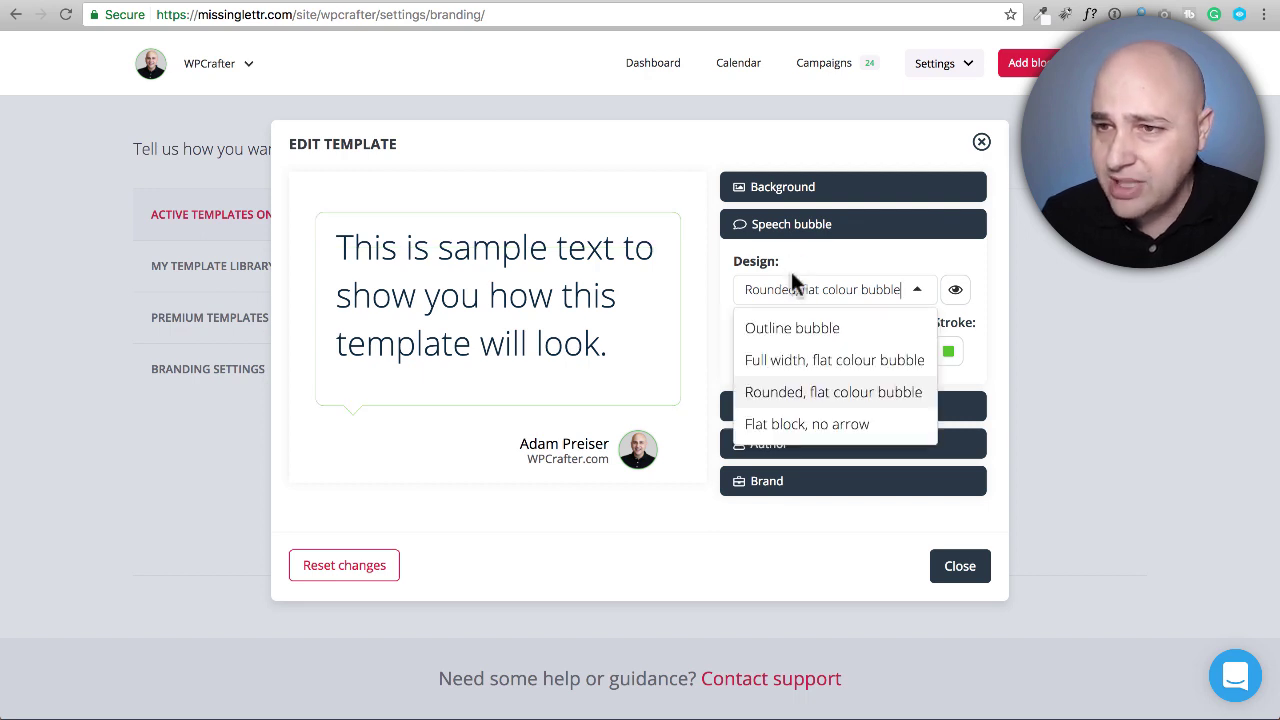
click(790, 332)
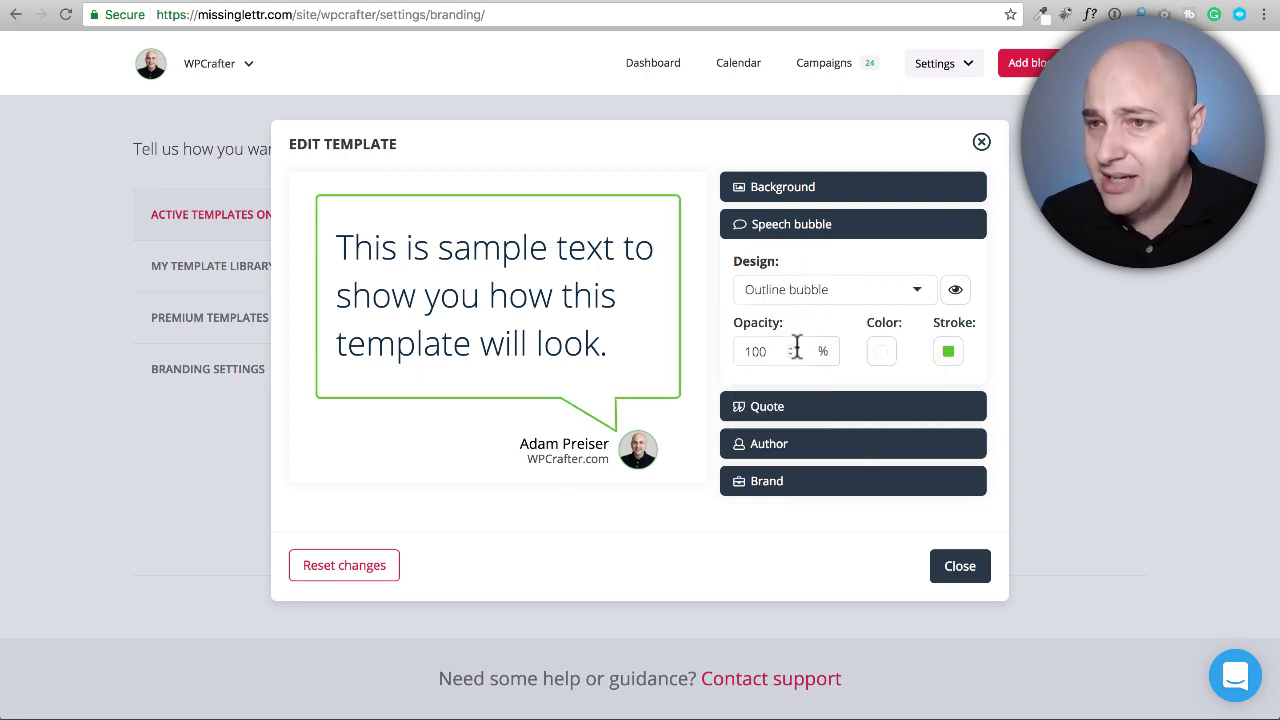
Expand the Quote and Author settings, then show the Brand text settings (Open Sans, size 13).
click(790, 408)
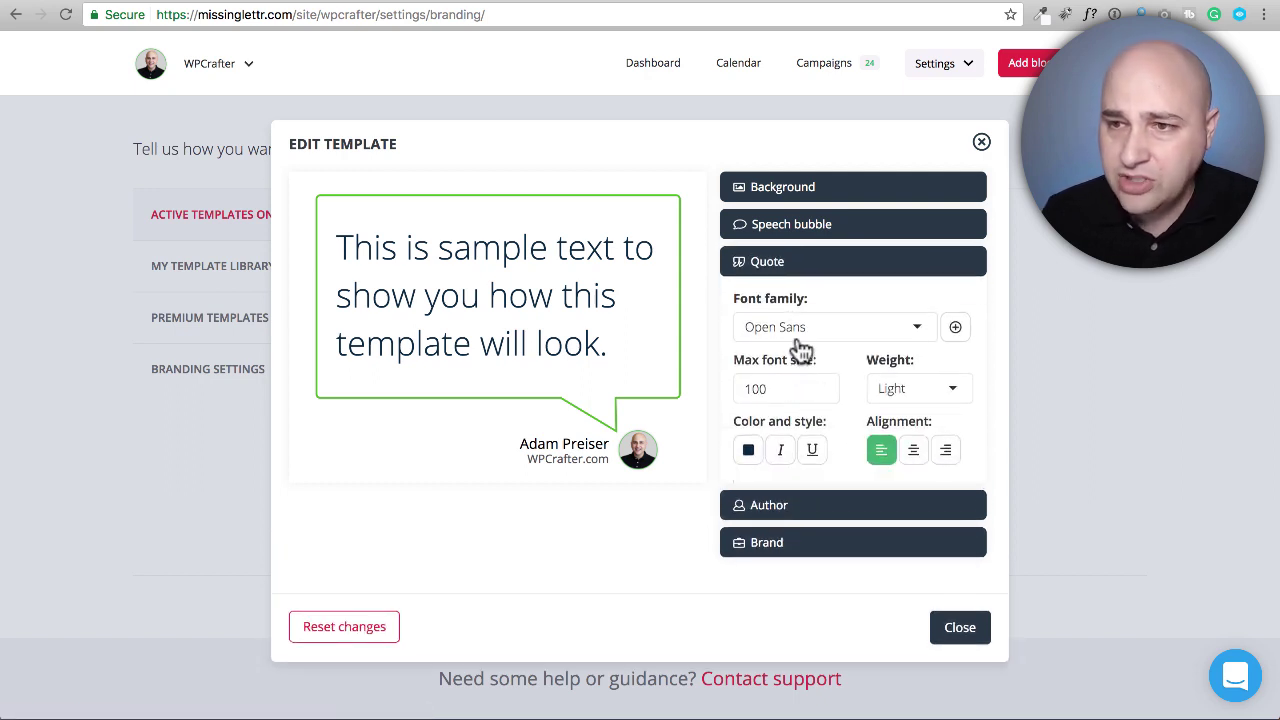
click(808, 510)
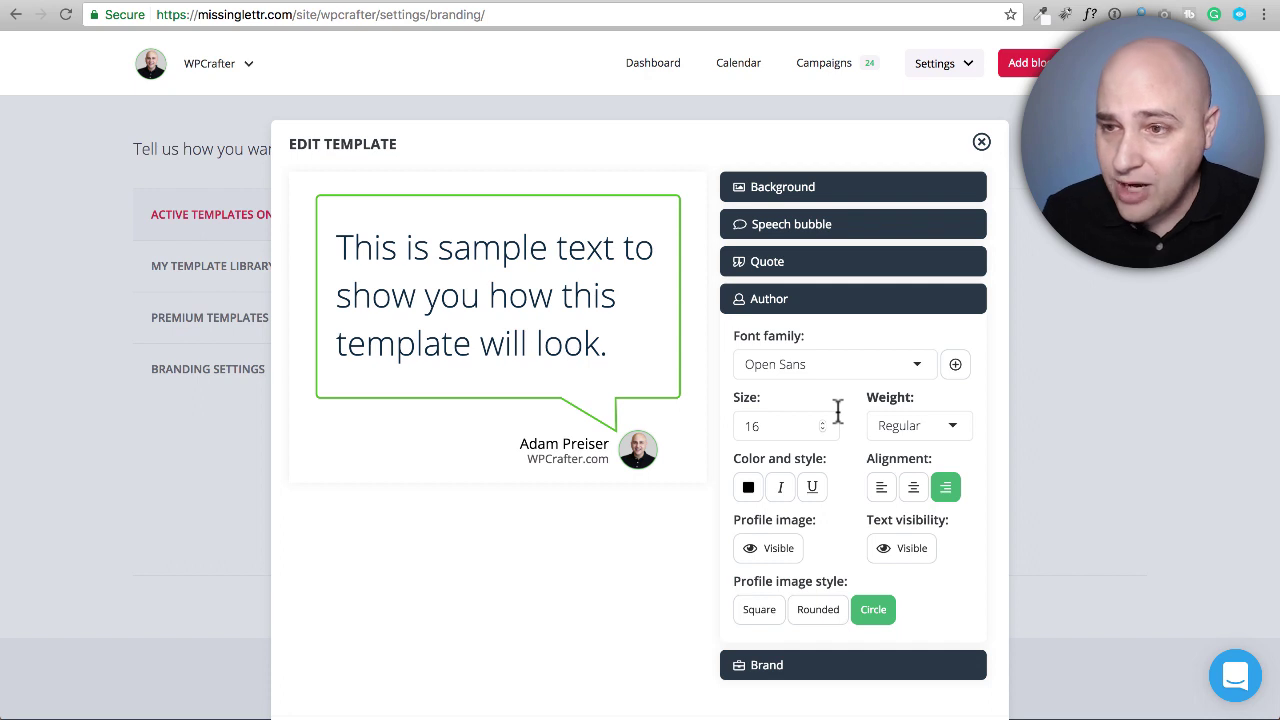
click(830, 310)
click(821, 343)
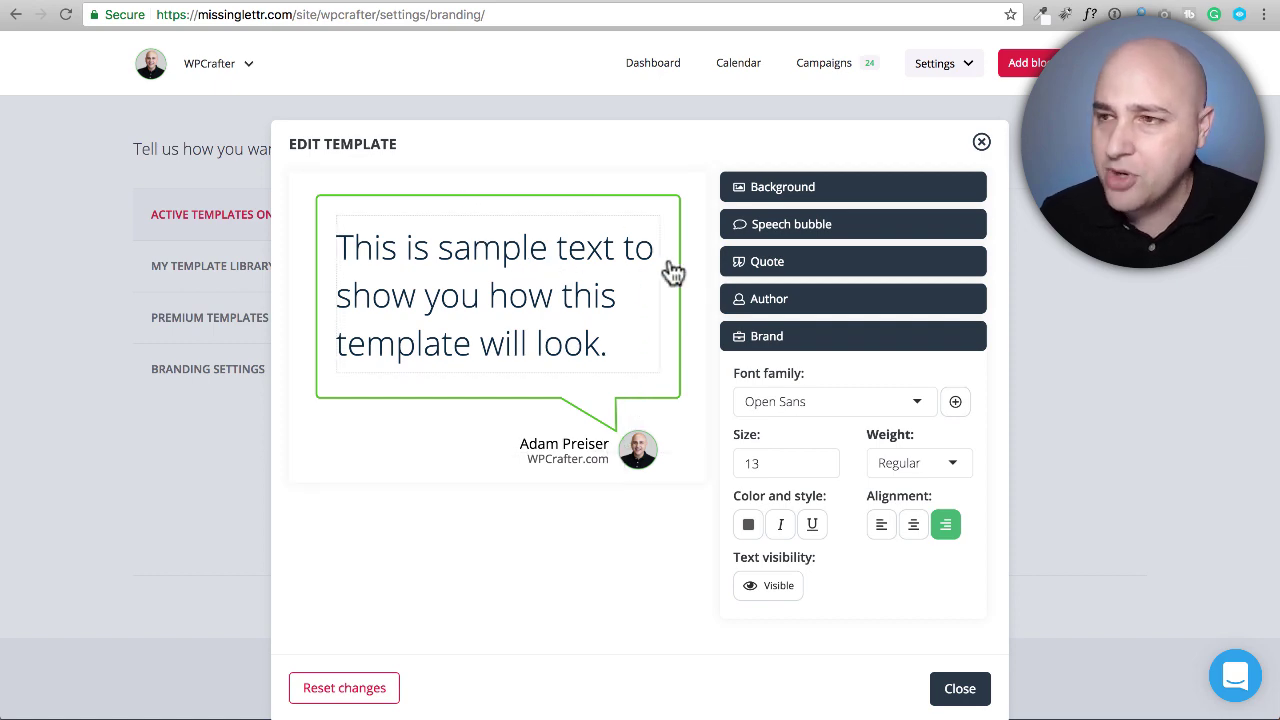
Close the Edit Template dialog and glance over the Branding settings page.
click(981, 146)
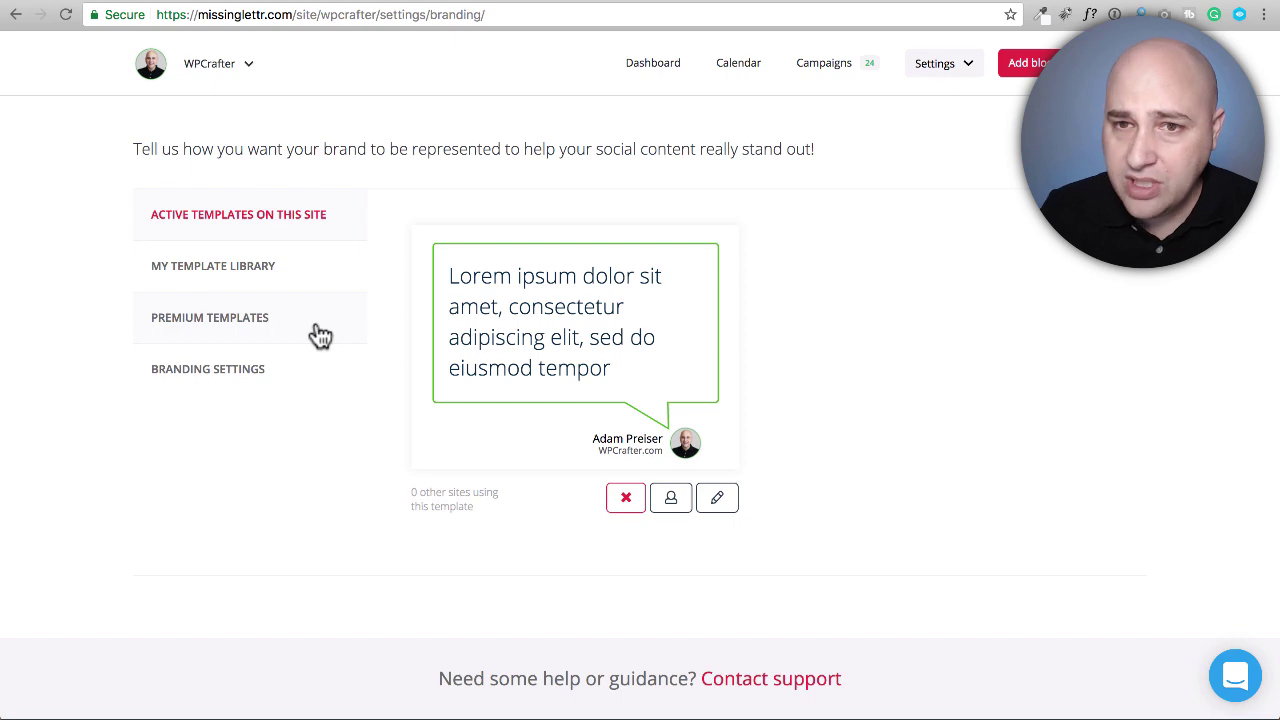
scroll(399, 285, up, 3)
scroll(420, 290, down, 1)
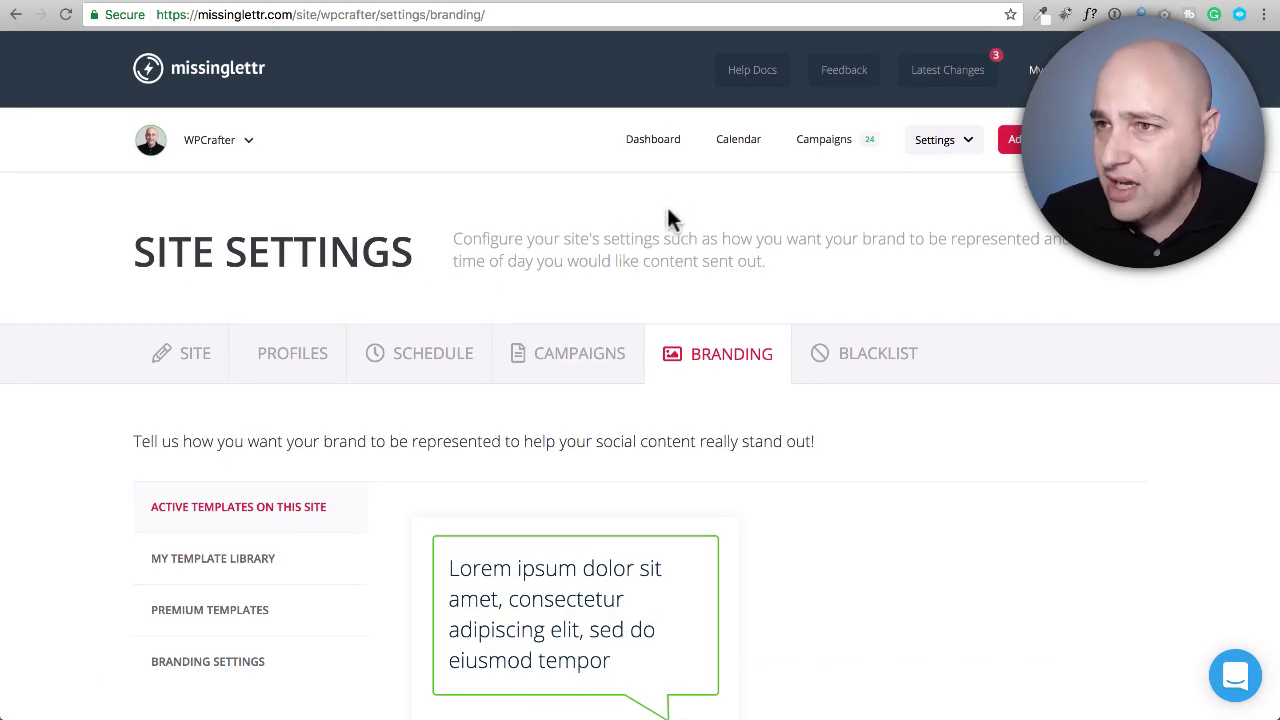
Go to Campaigns to see the 5 blog-post campaigns on the Review tab.
click(655, 145)
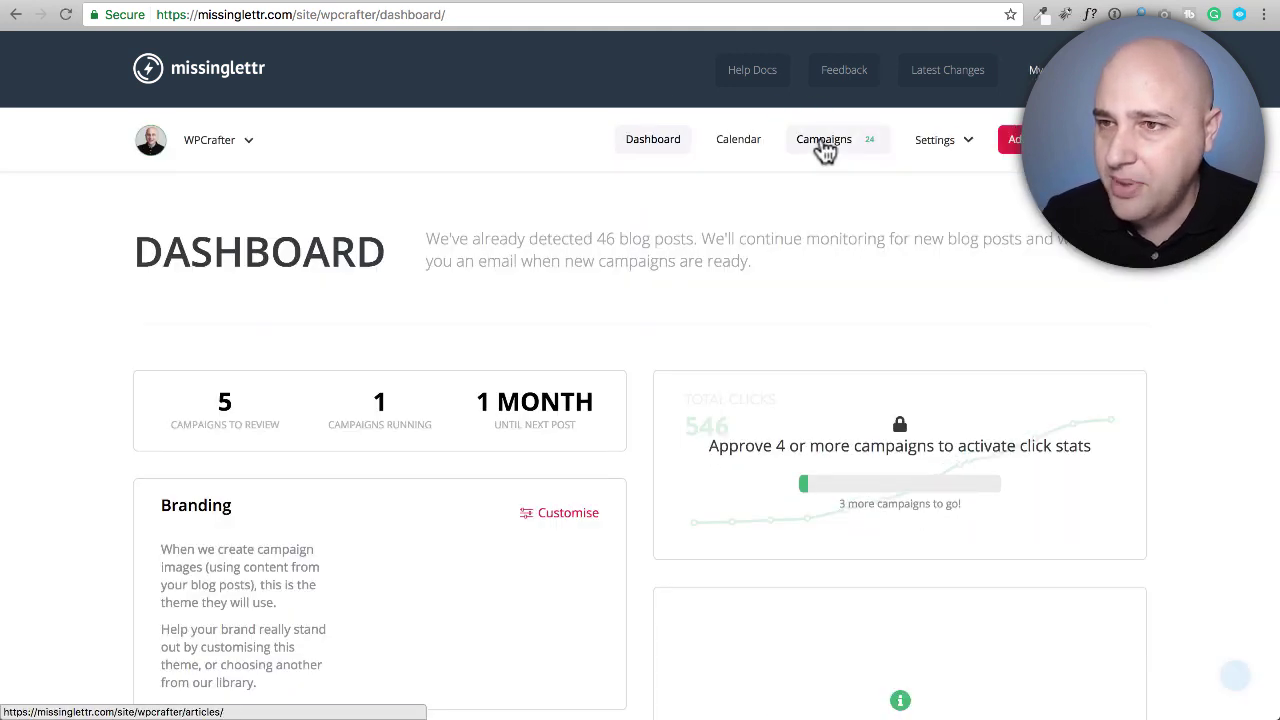
click(822, 146)
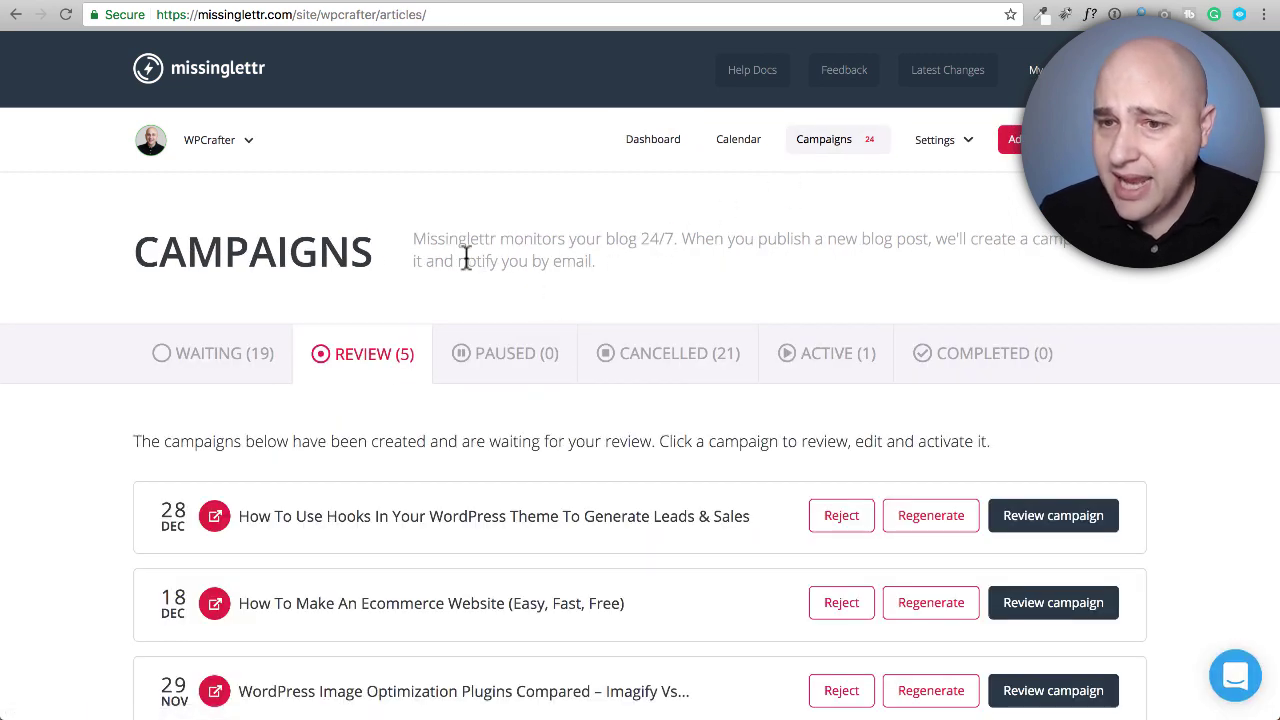
scroll(457, 271, down, 3)
scroll(462, 271, up, 2)
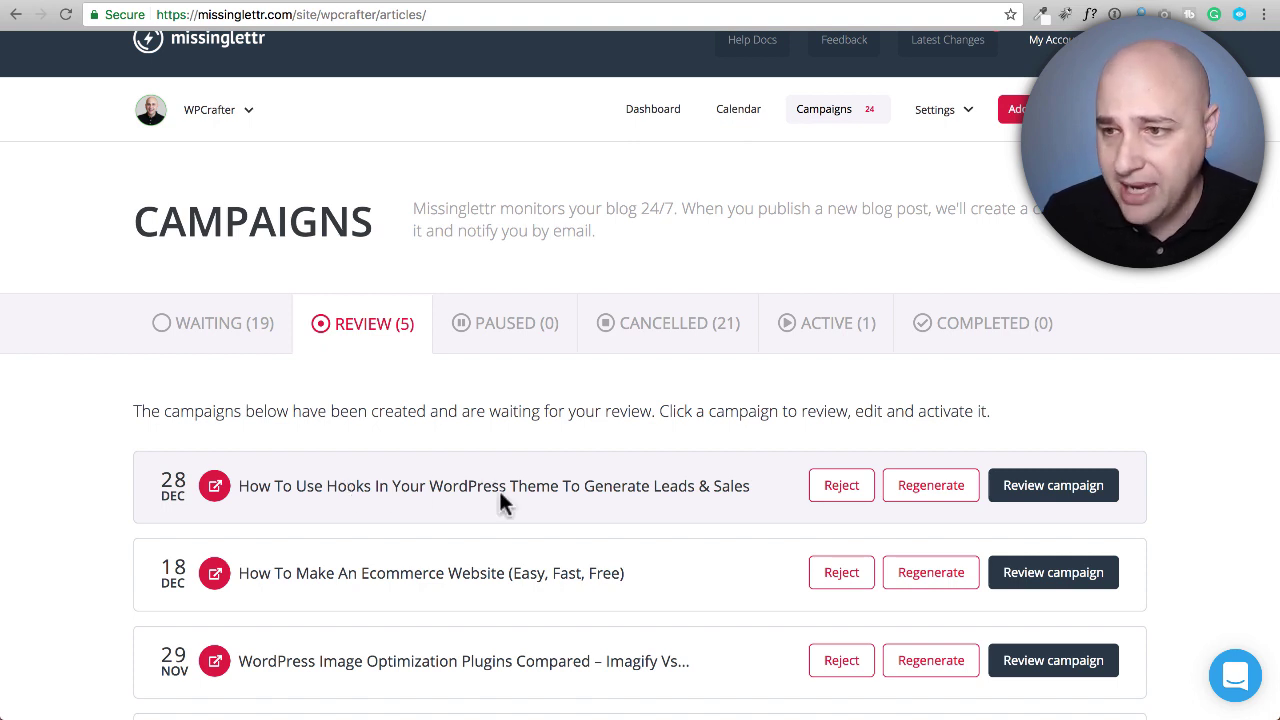
Open the WordPress hooks campaign, look over its hashtags, and continue to Content Review.
click(1054, 492)
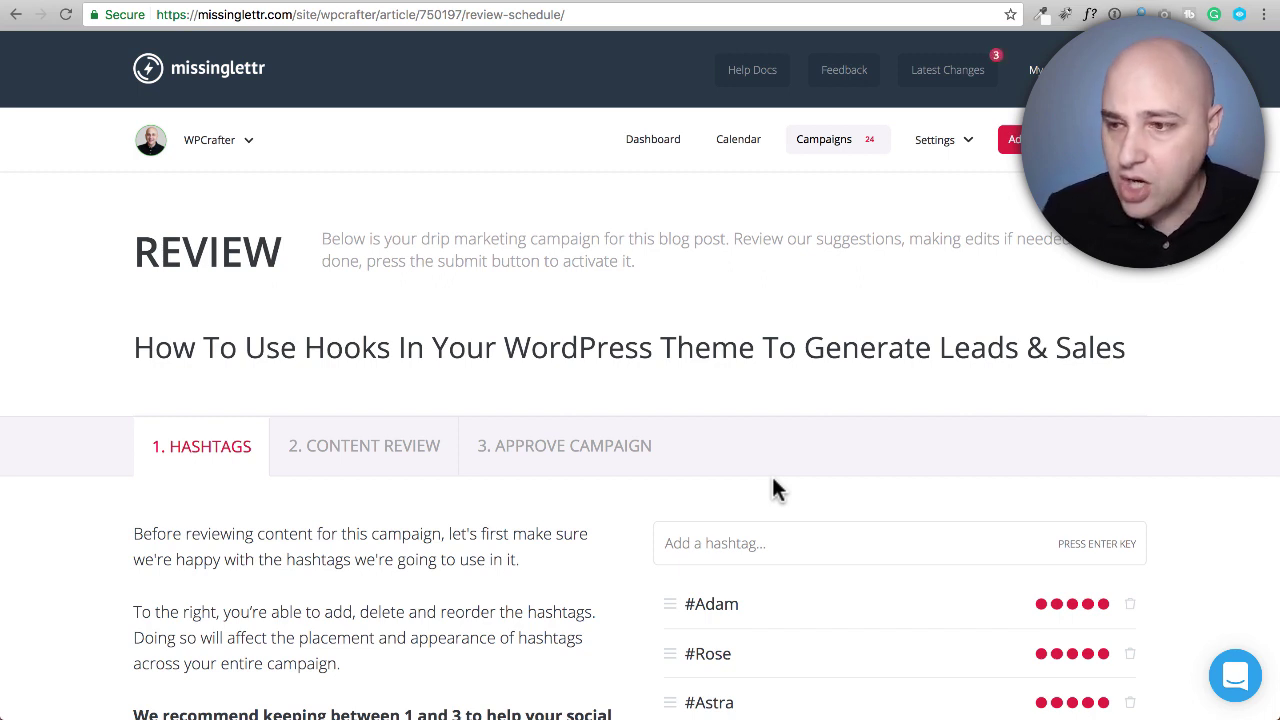
scroll(517, 398, down, 10)
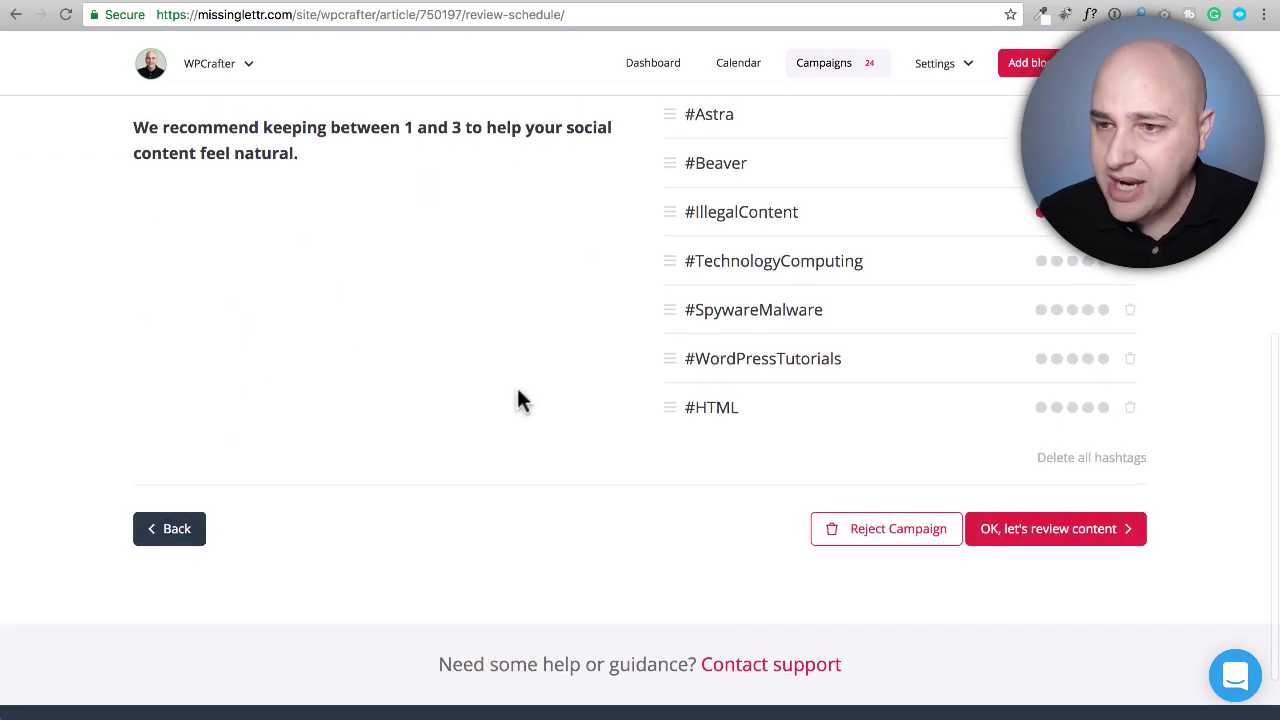
scroll(517, 398, up, 3)
scroll(517, 398, down, 4)
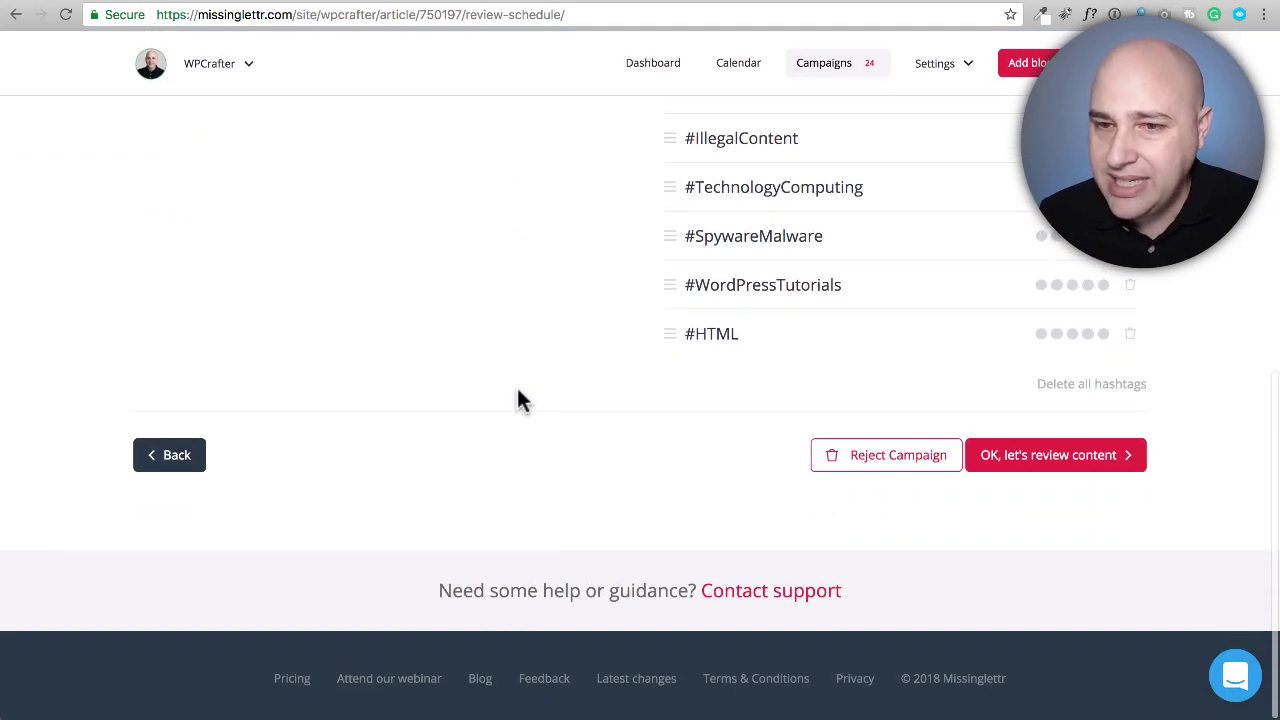
scroll(517, 398, up, 5)
scroll(517, 398, down, 2)
scroll(517, 398, up, 1)
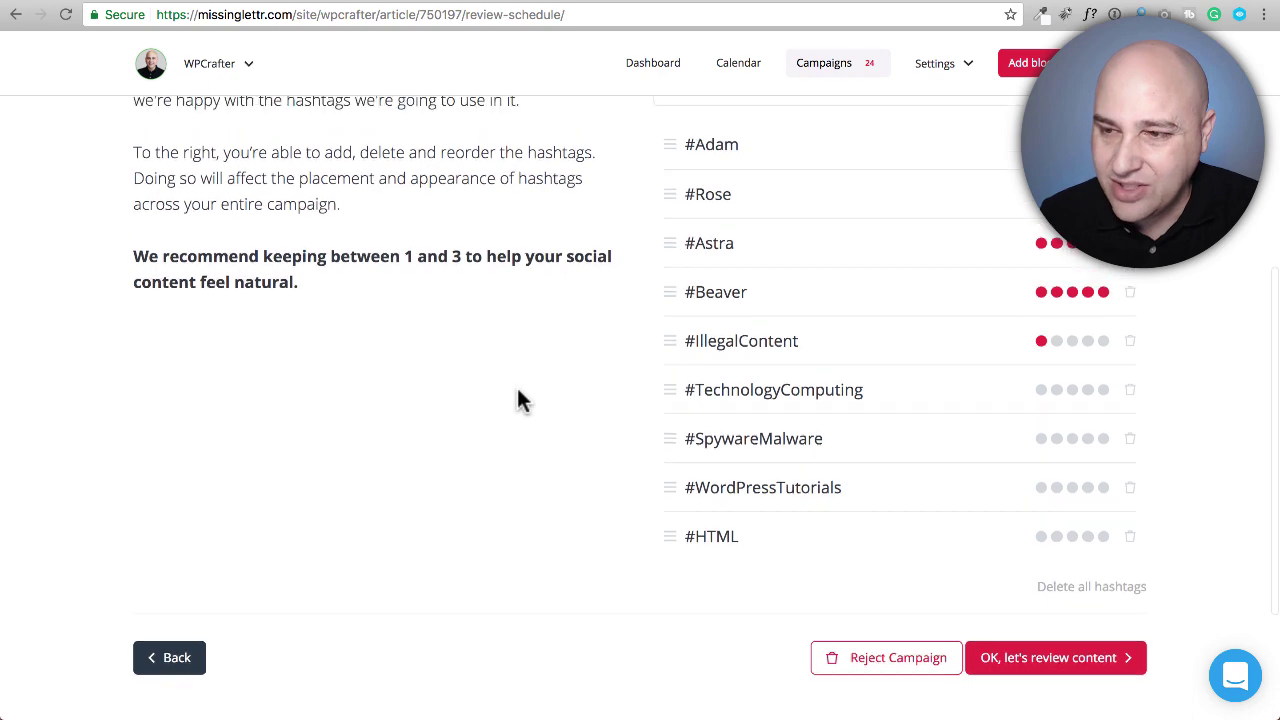
scroll(517, 398, up, 4)
scroll(523, 400, down, 7)
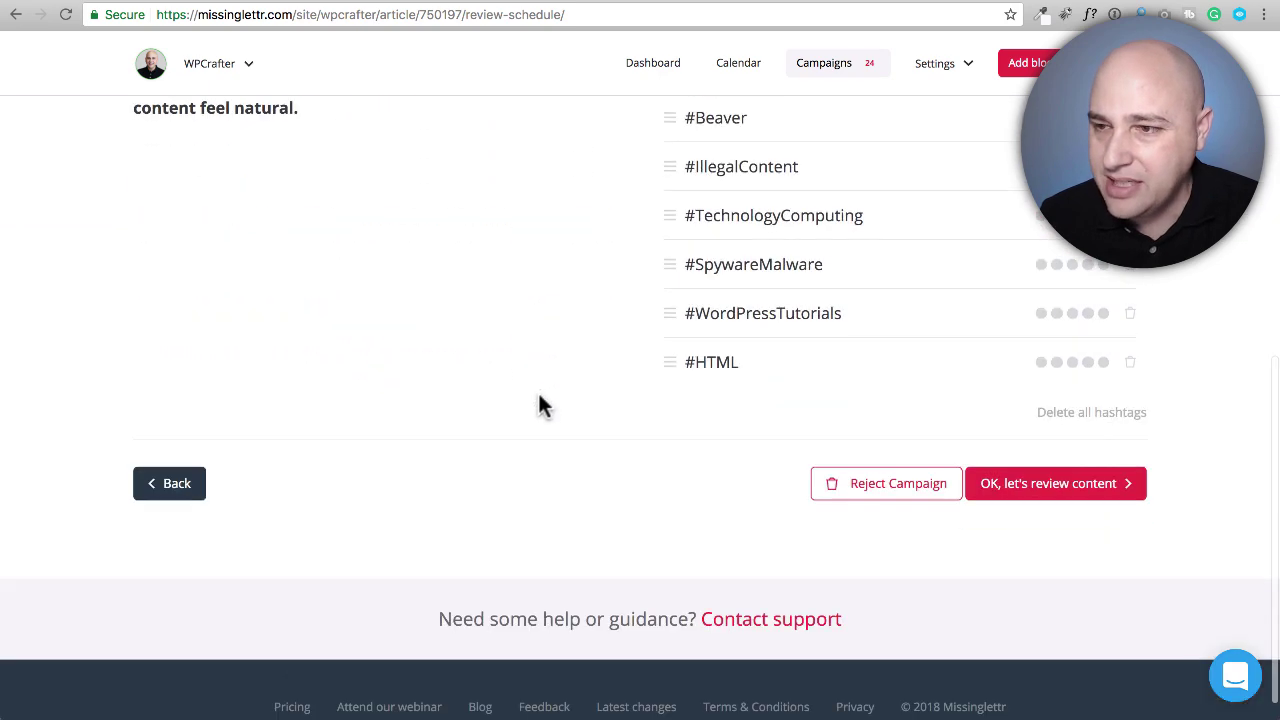
click(1100, 490)
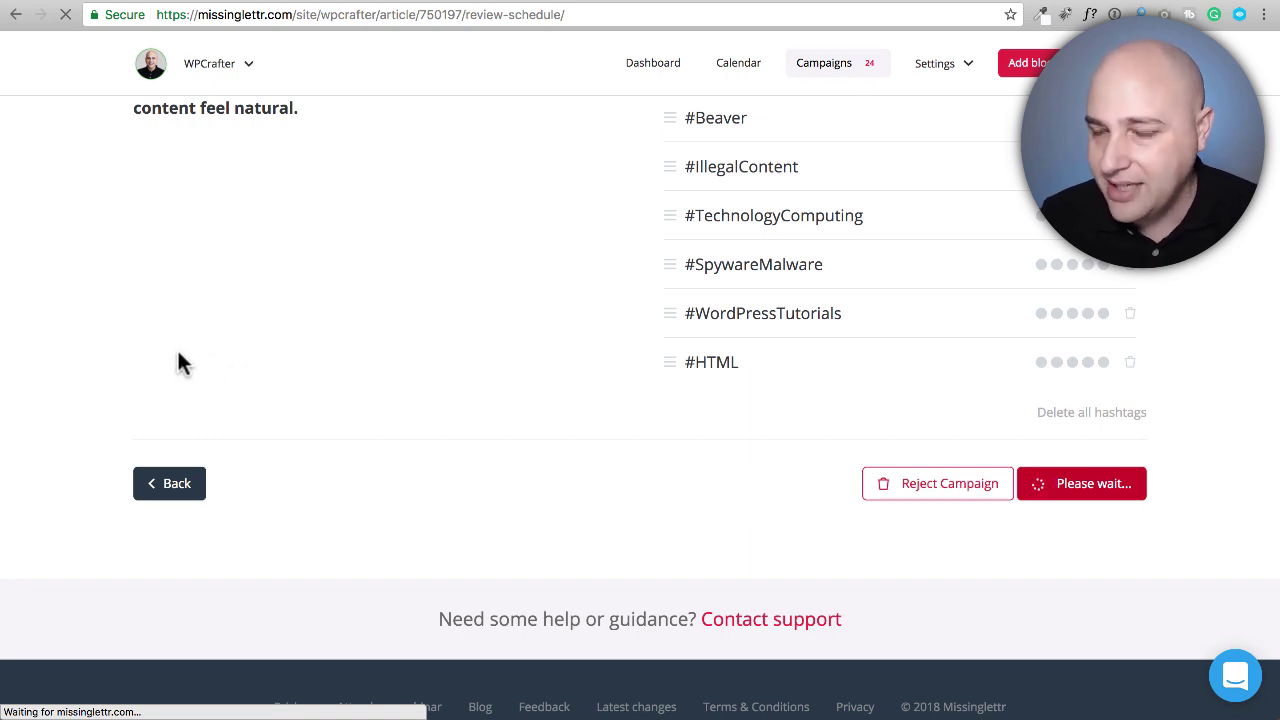
scroll(178, 355, up, 3)
Close the custom-content popup and scroll through the Day 0 image and Day 3 quote-bubble tweets.
scroll(178, 355, down, 3)
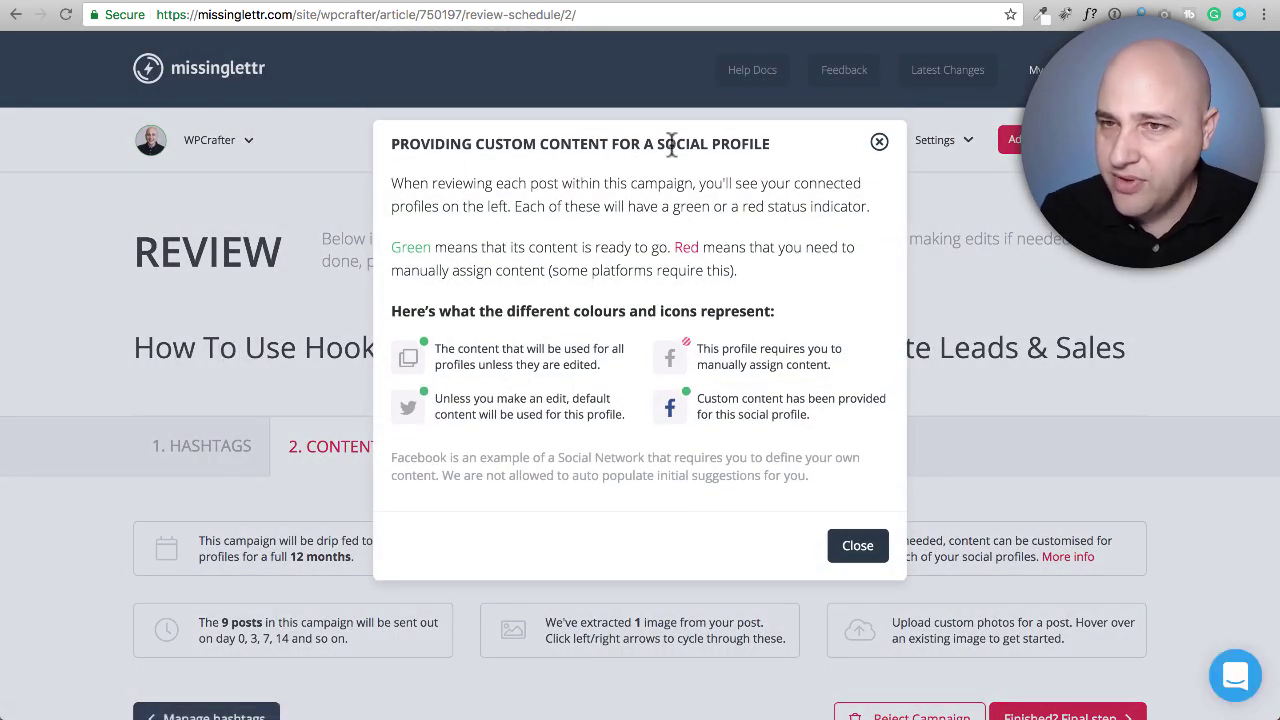
click(880, 145)
scroll(600, 210, down, 3)
scroll(561, 212, down, 5)
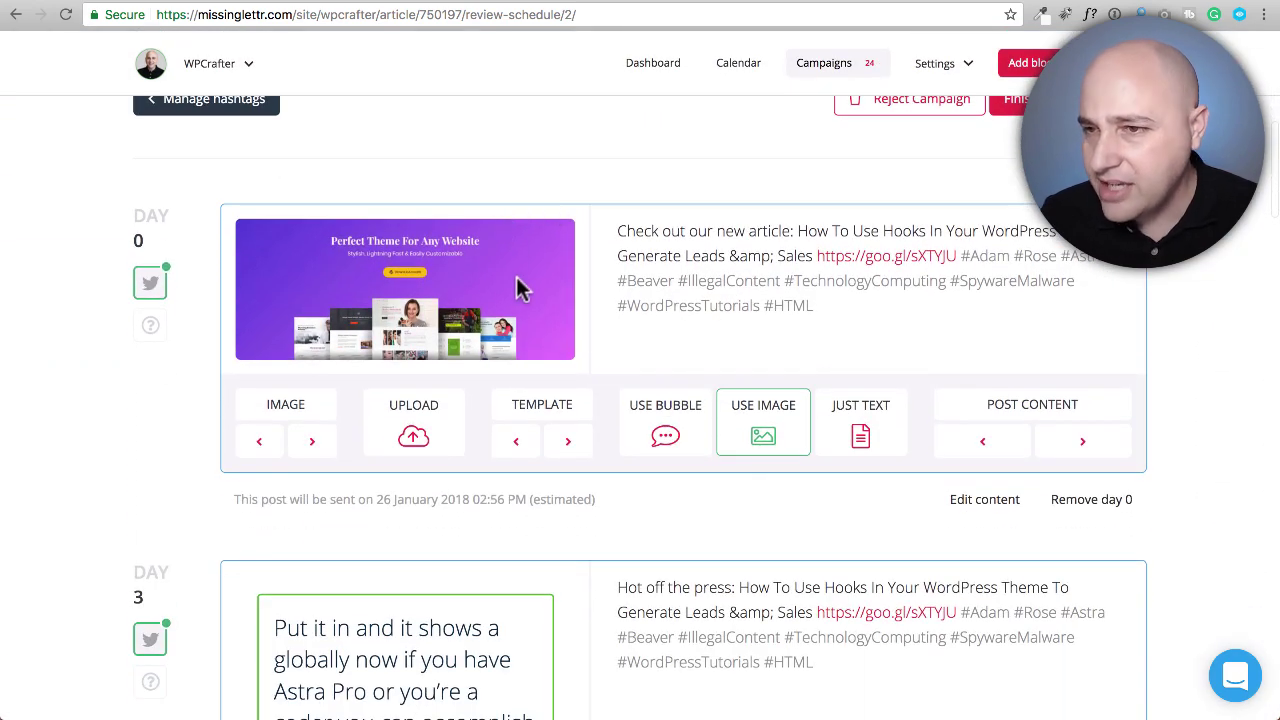
scroll(425, 300, down, 2)
scroll(425, 300, up, 2)
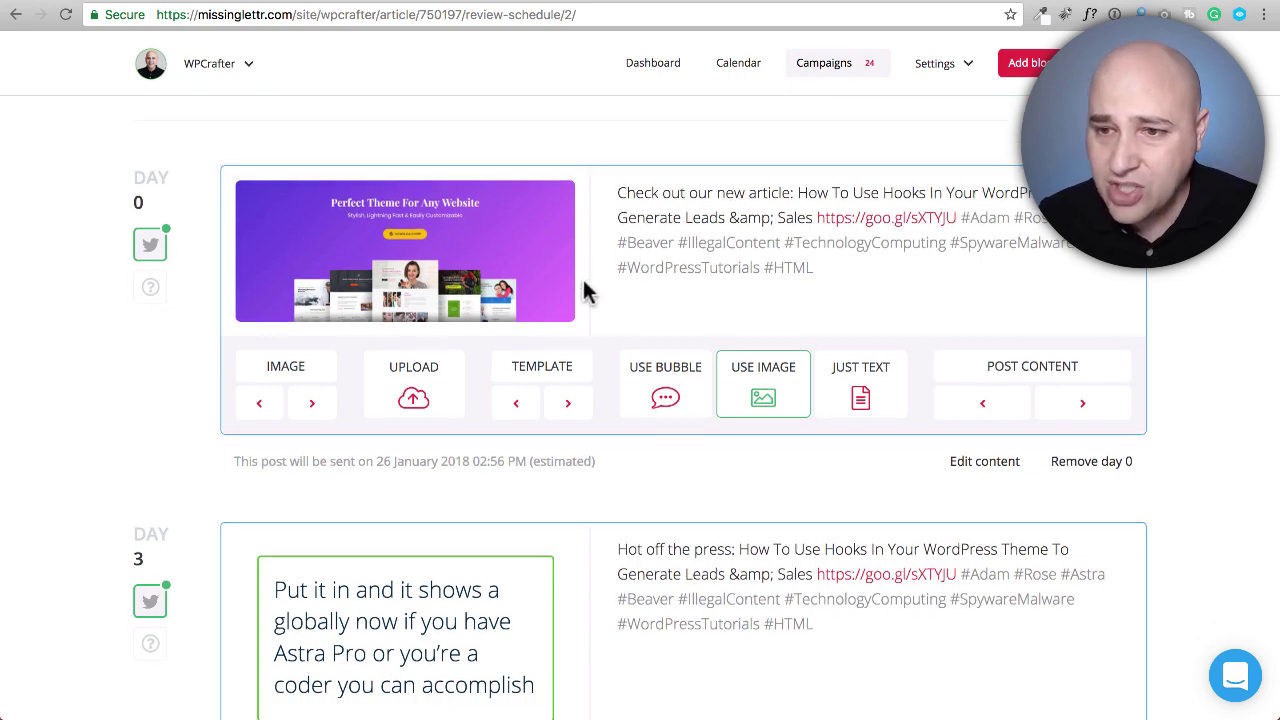
scroll(575, 288, down, 3)
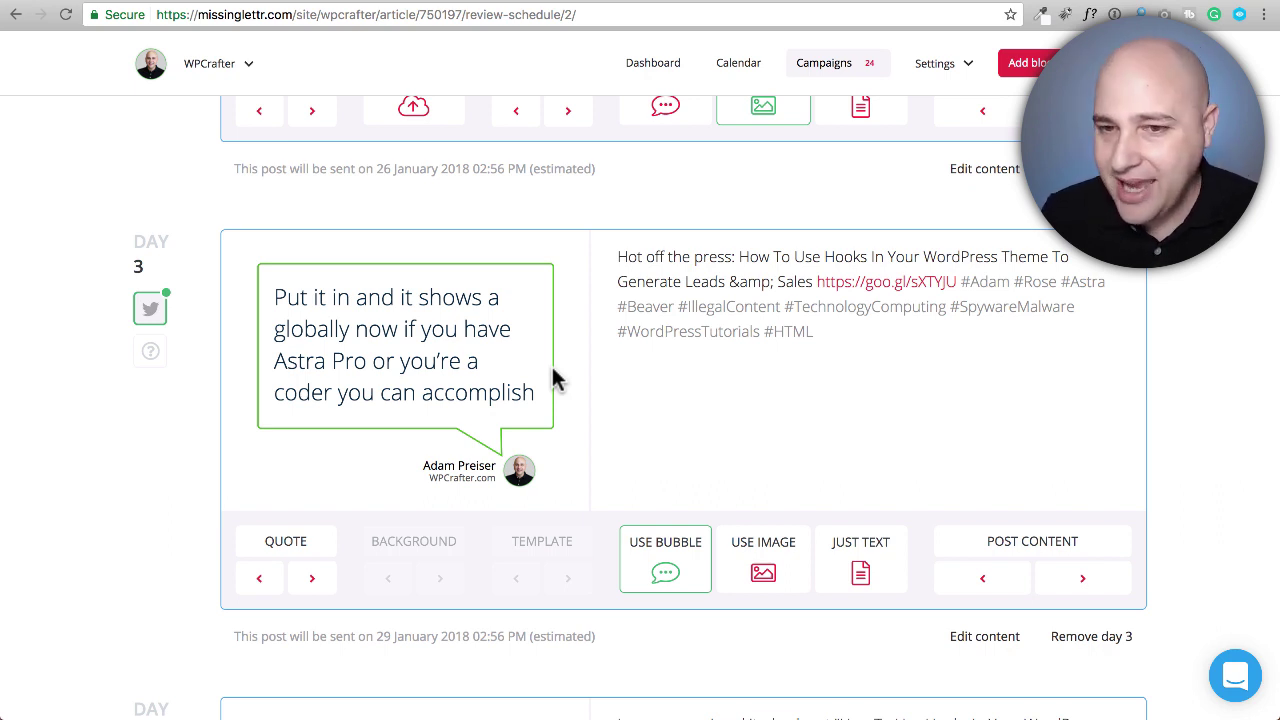
Cycle the Day 3 quote bubble to the Beaver Builder and Elementor Pro quote.
scroll(557, 378, down, 2)
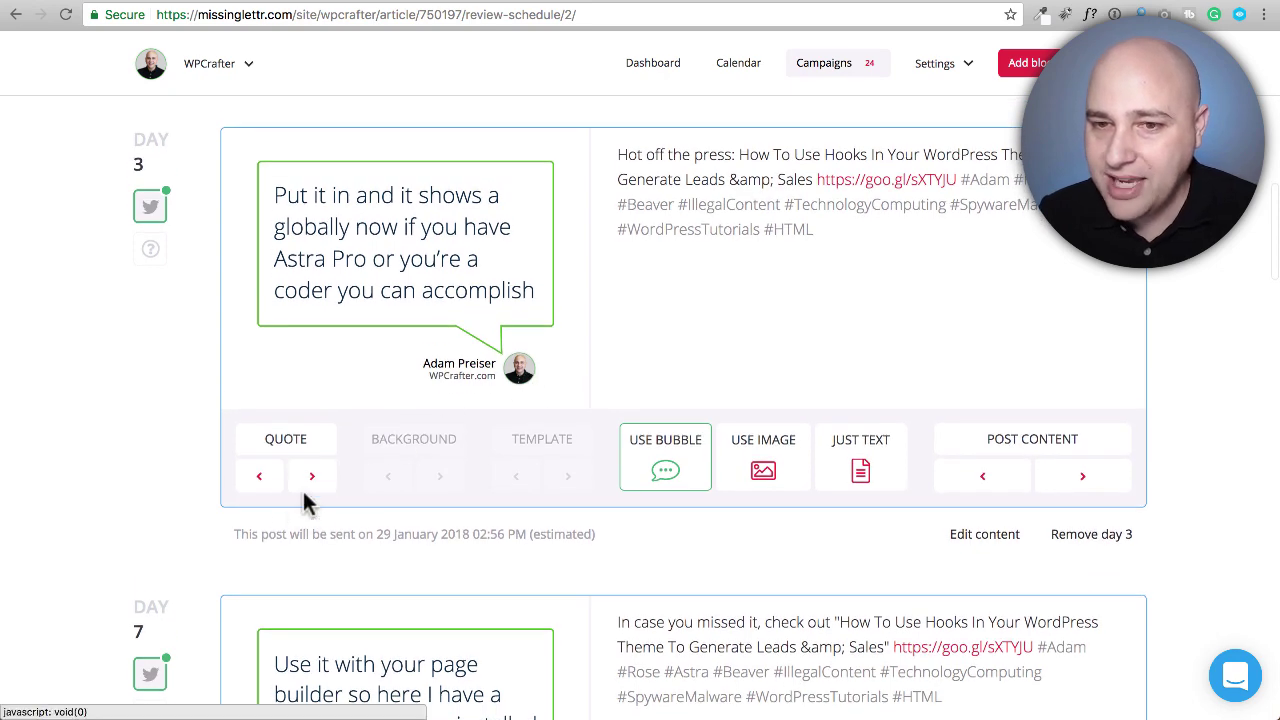
click(312, 477)
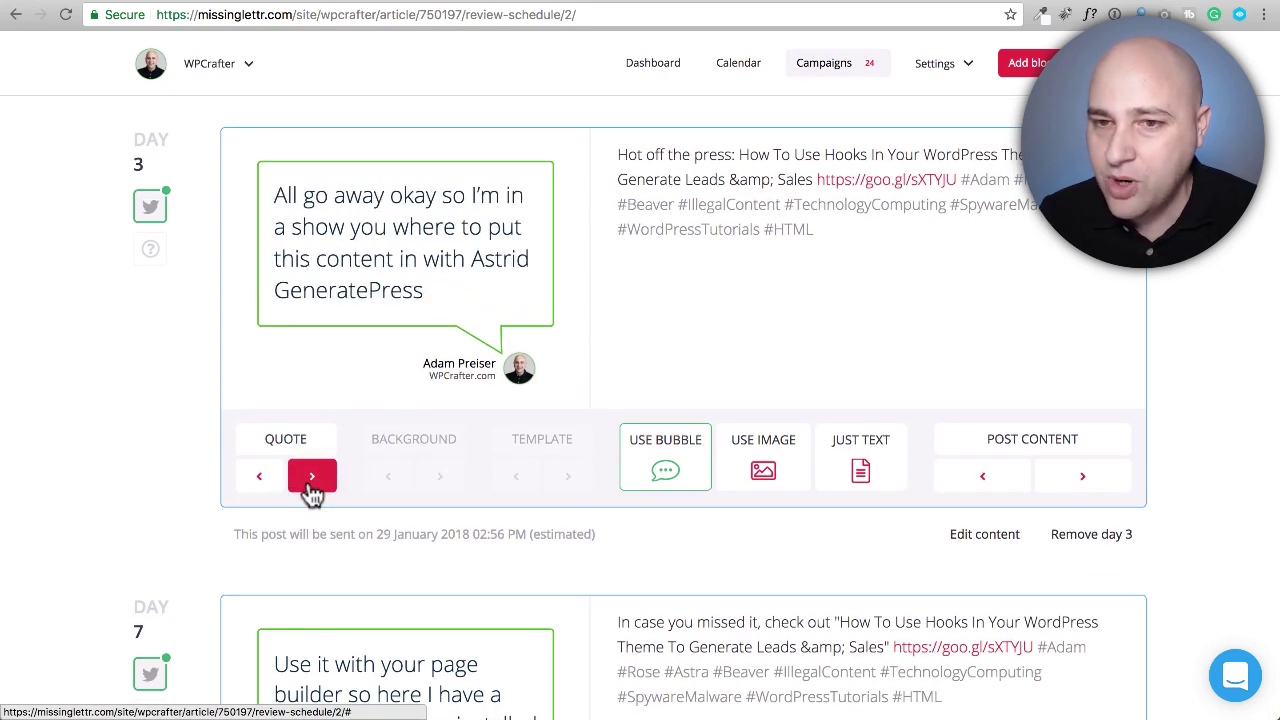
click(312, 477)
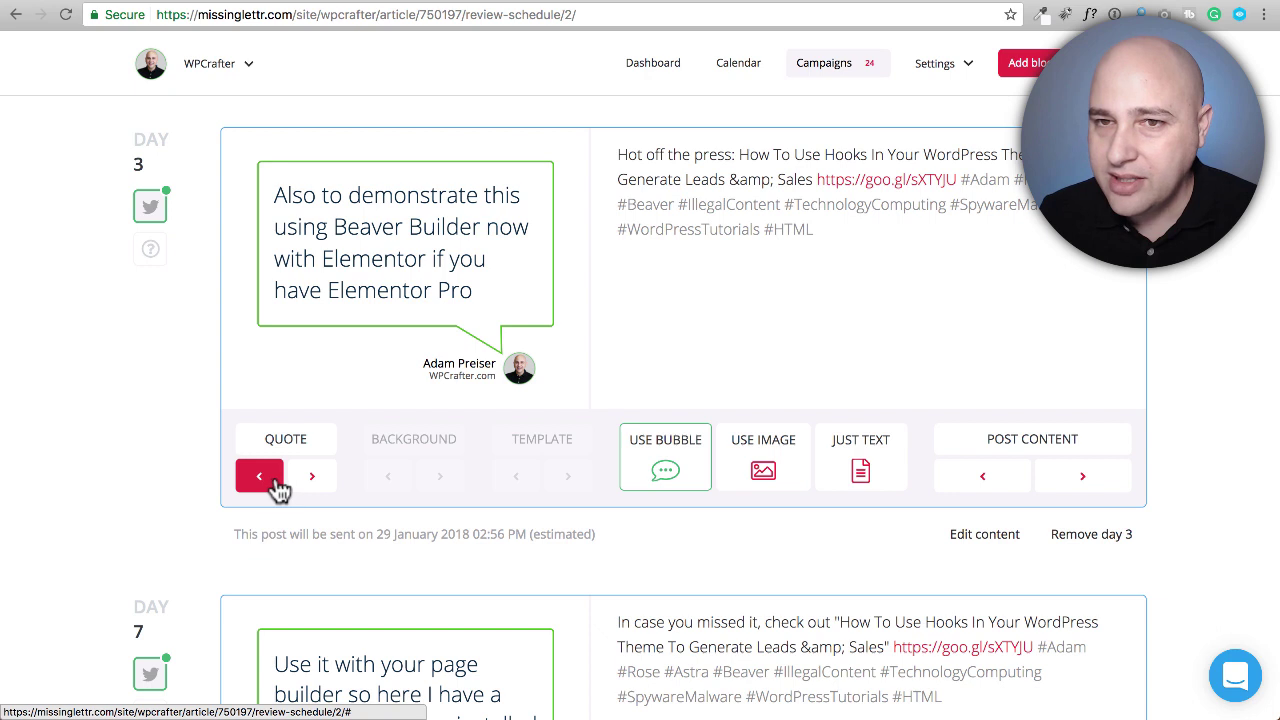
click(278, 483)
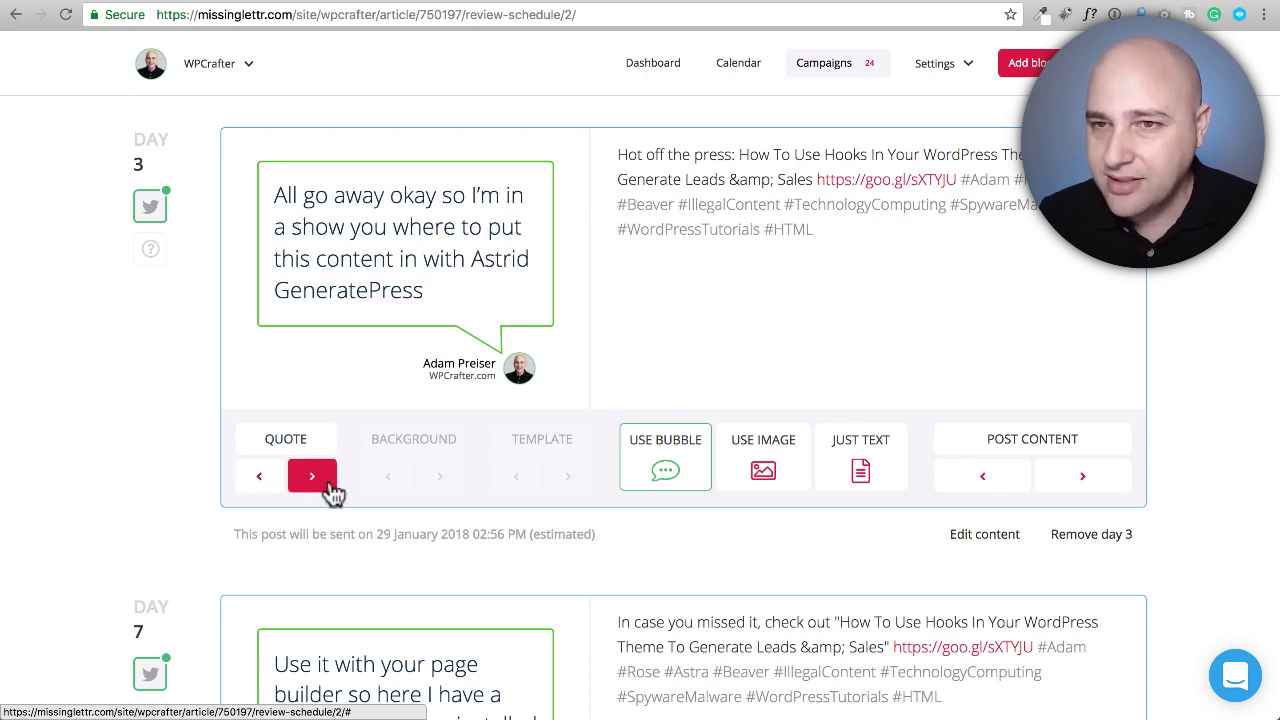
click(312, 477)
scroll(397, 385, down, 5)
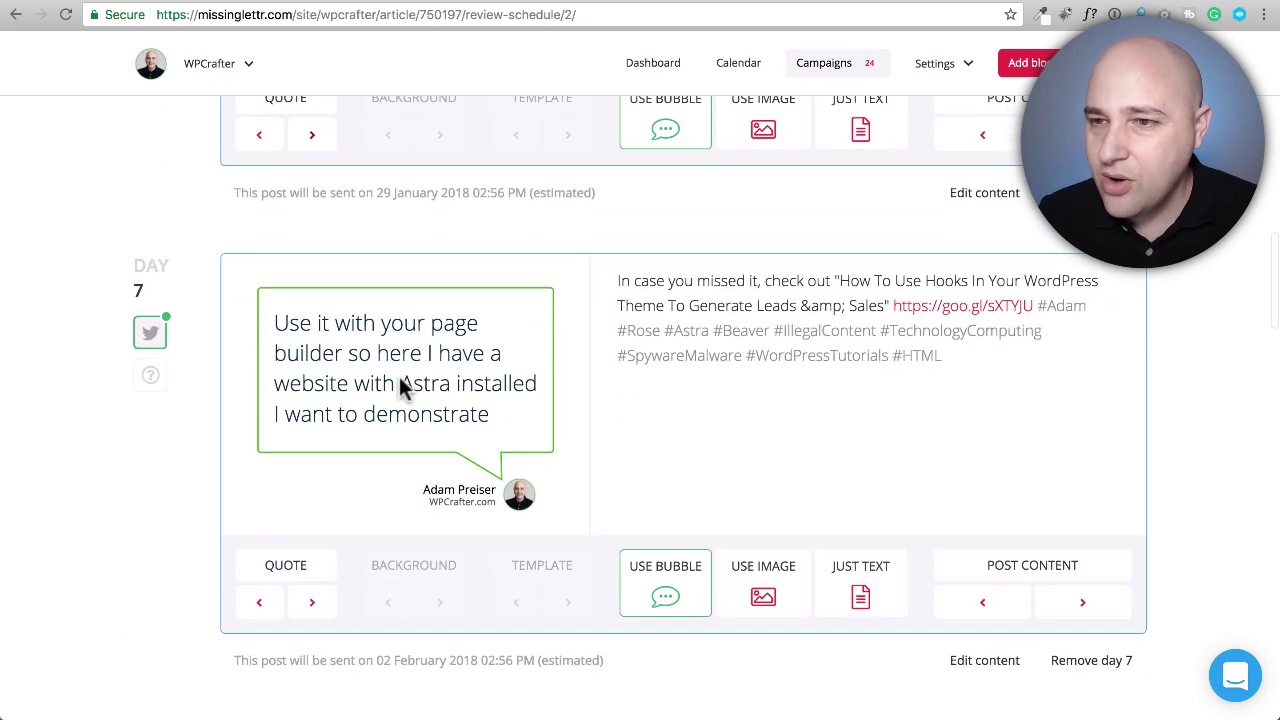
scroll(399, 378, down, 7)
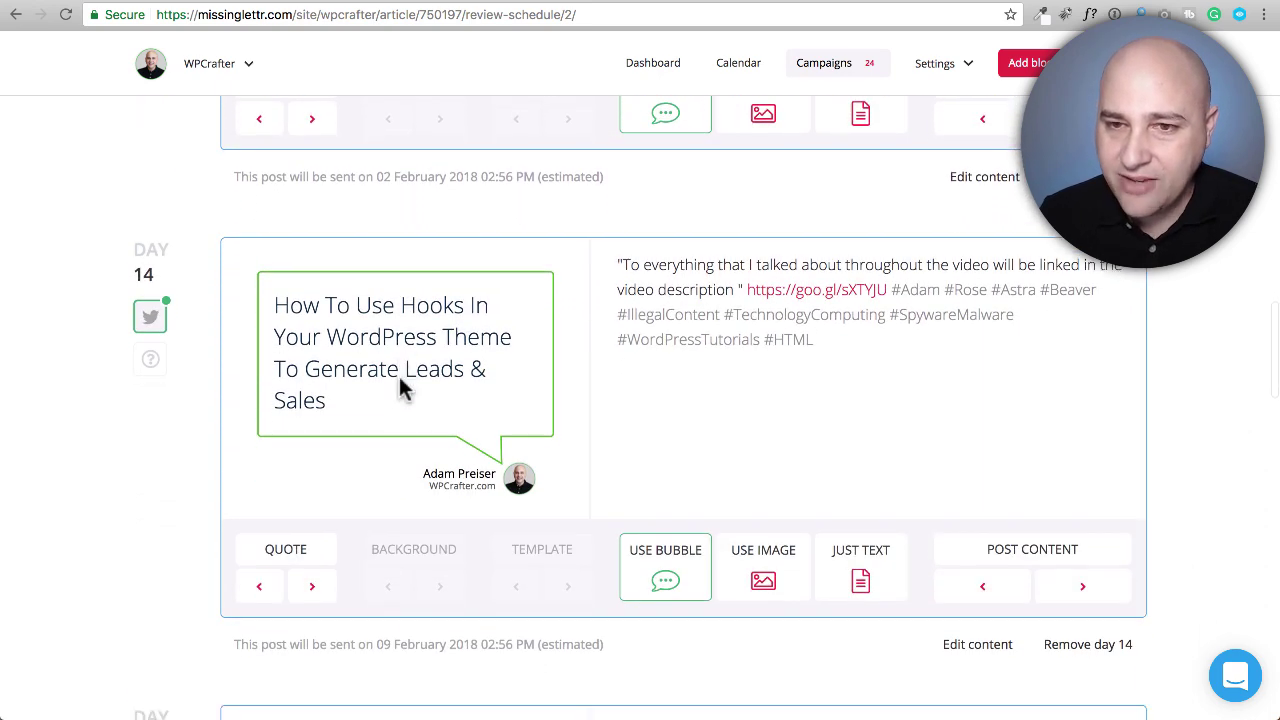
scroll(399, 380, down, 1)
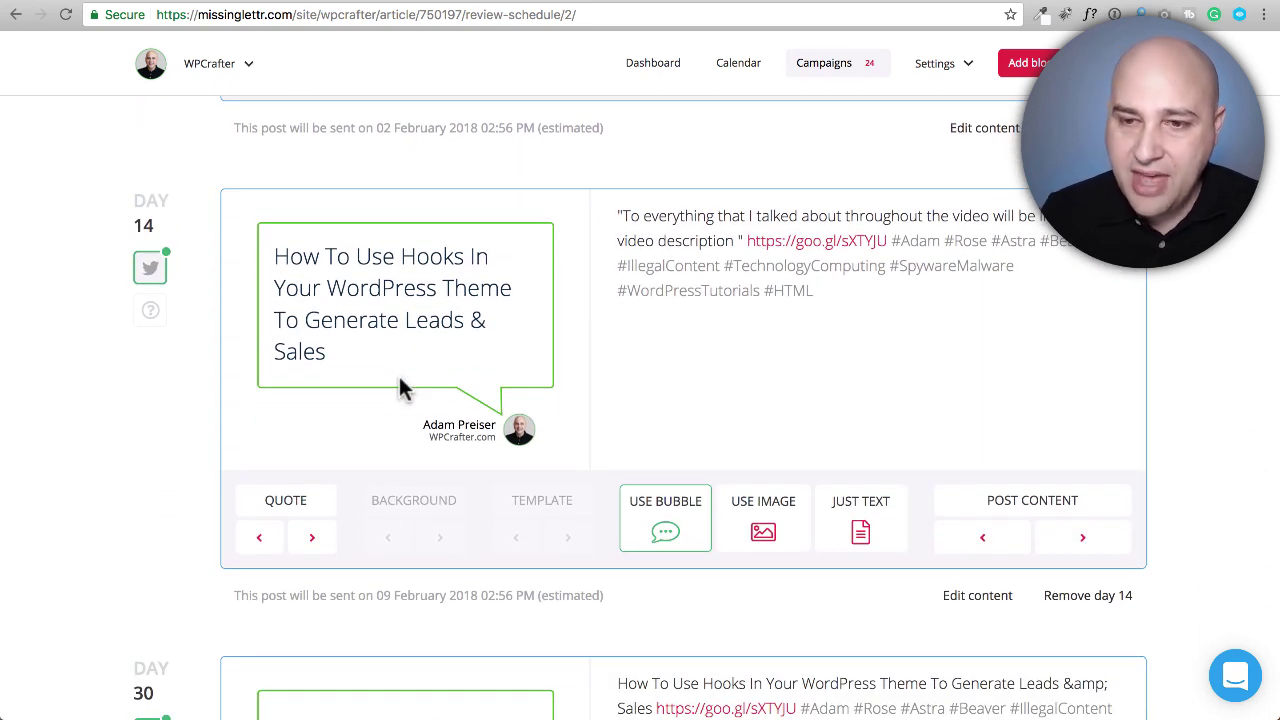
scroll(400, 385, down, 6)
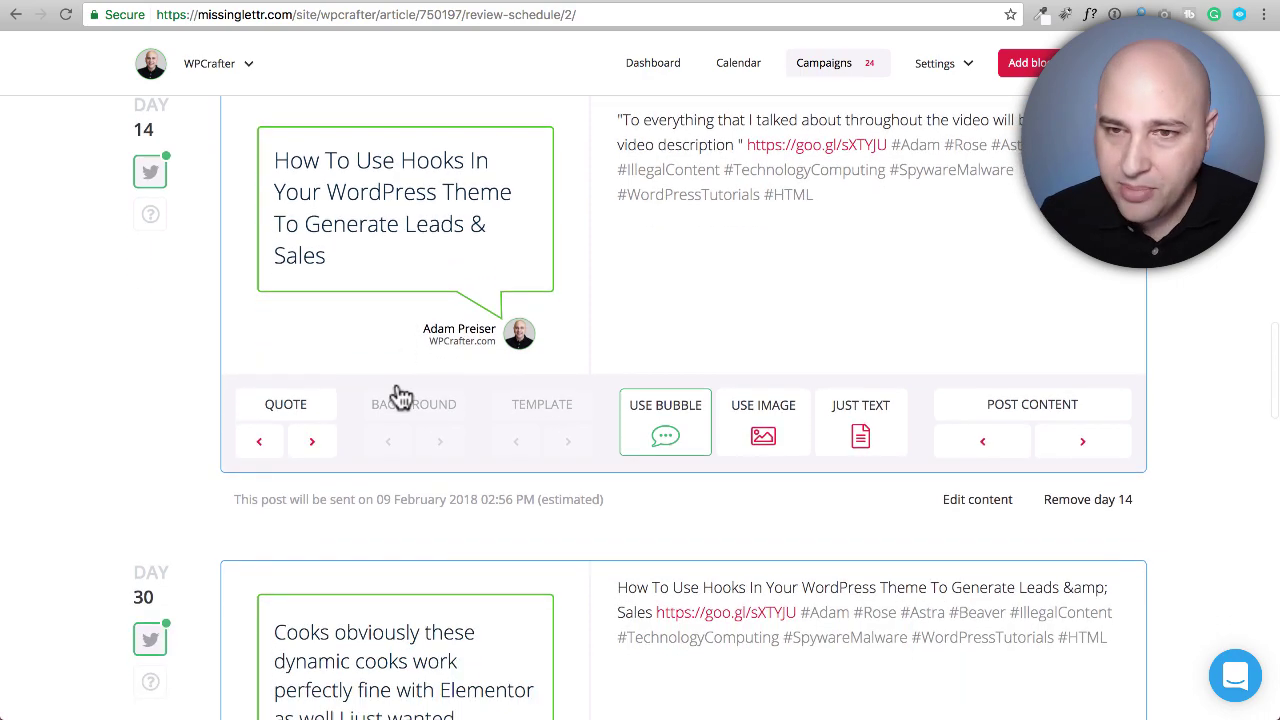
scroll(396, 385, up, 14)
scroll(331, 394, up, 10)
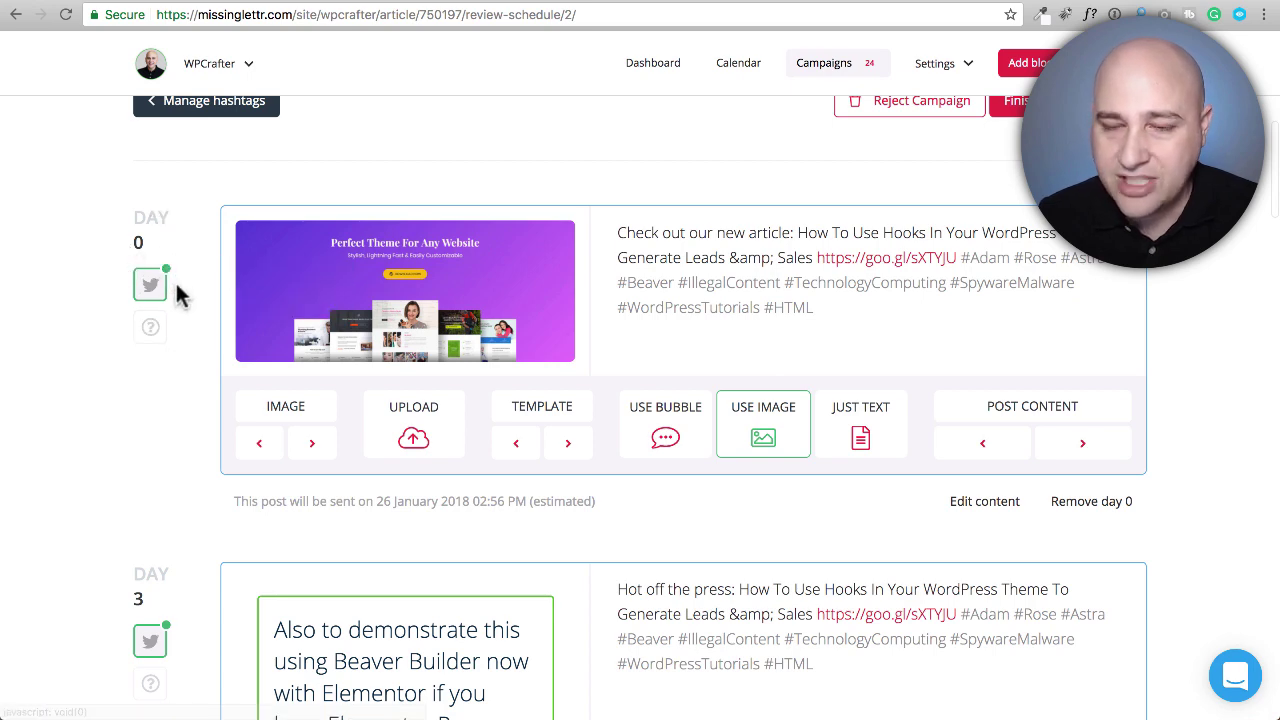
scroll(88, 317, down, 4)
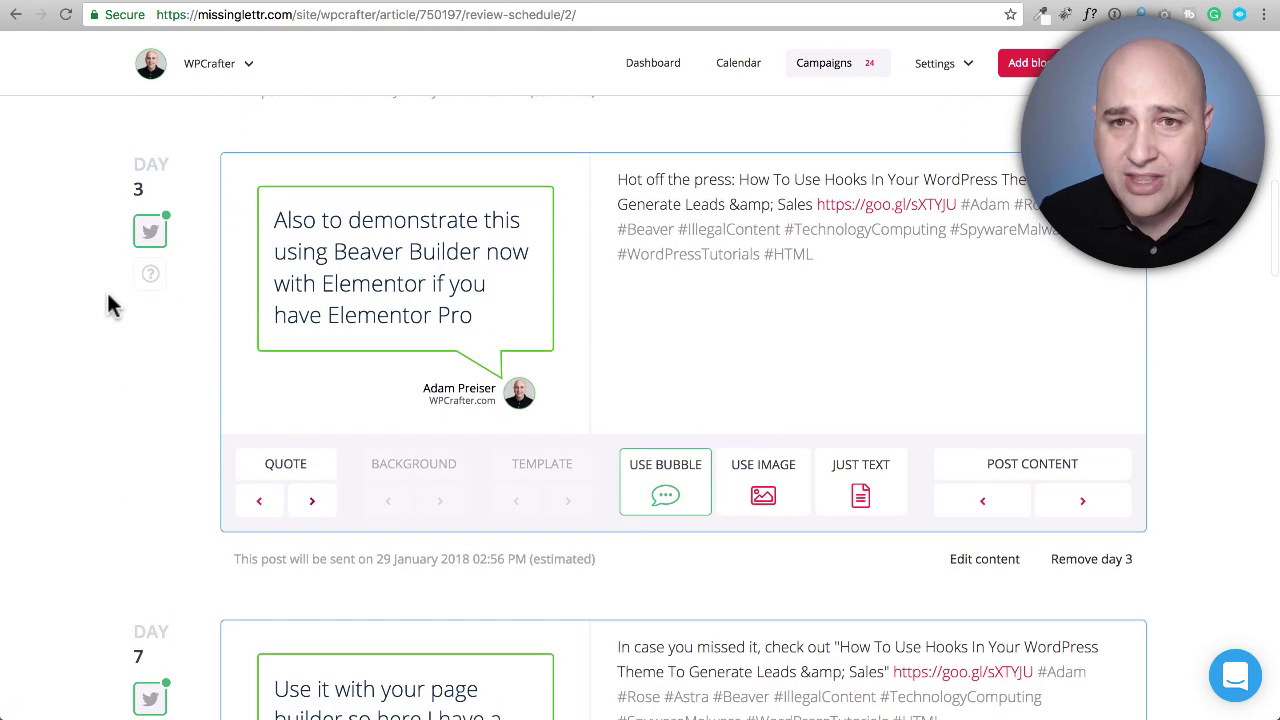
scroll(110, 313, down, 8)
scroll(110, 305, down, 15)
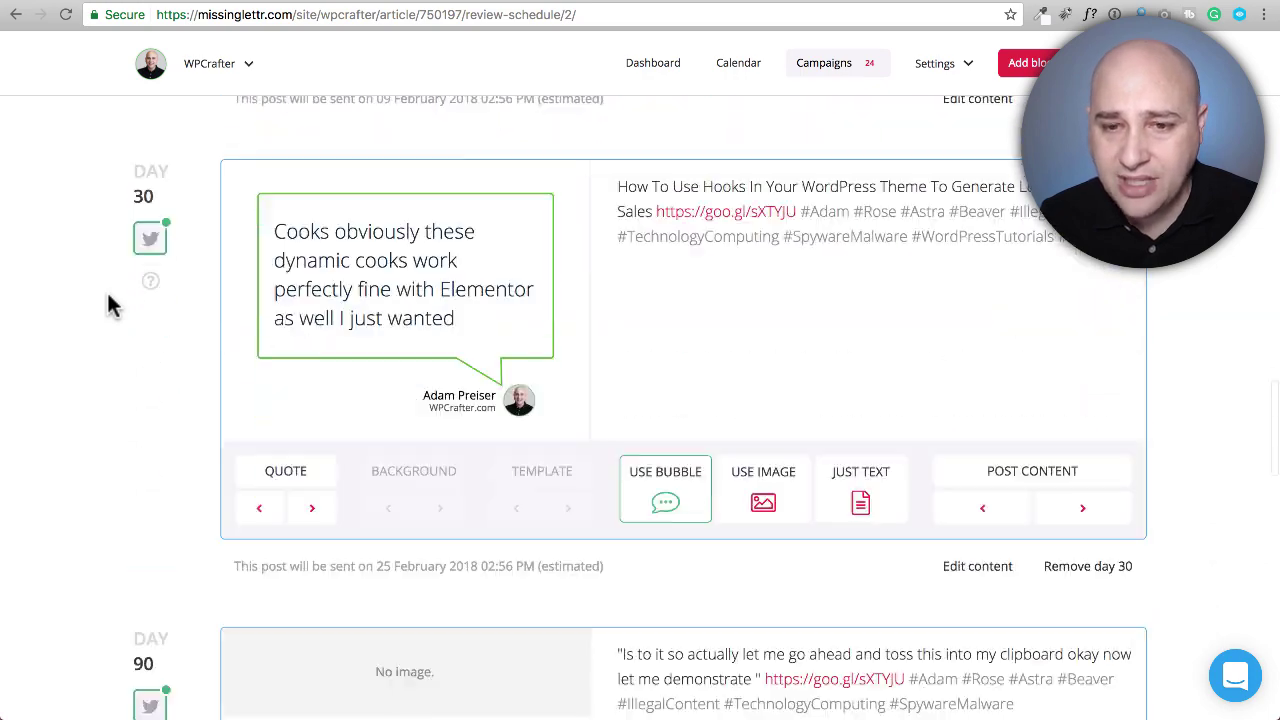
scroll(110, 305, down, 7)
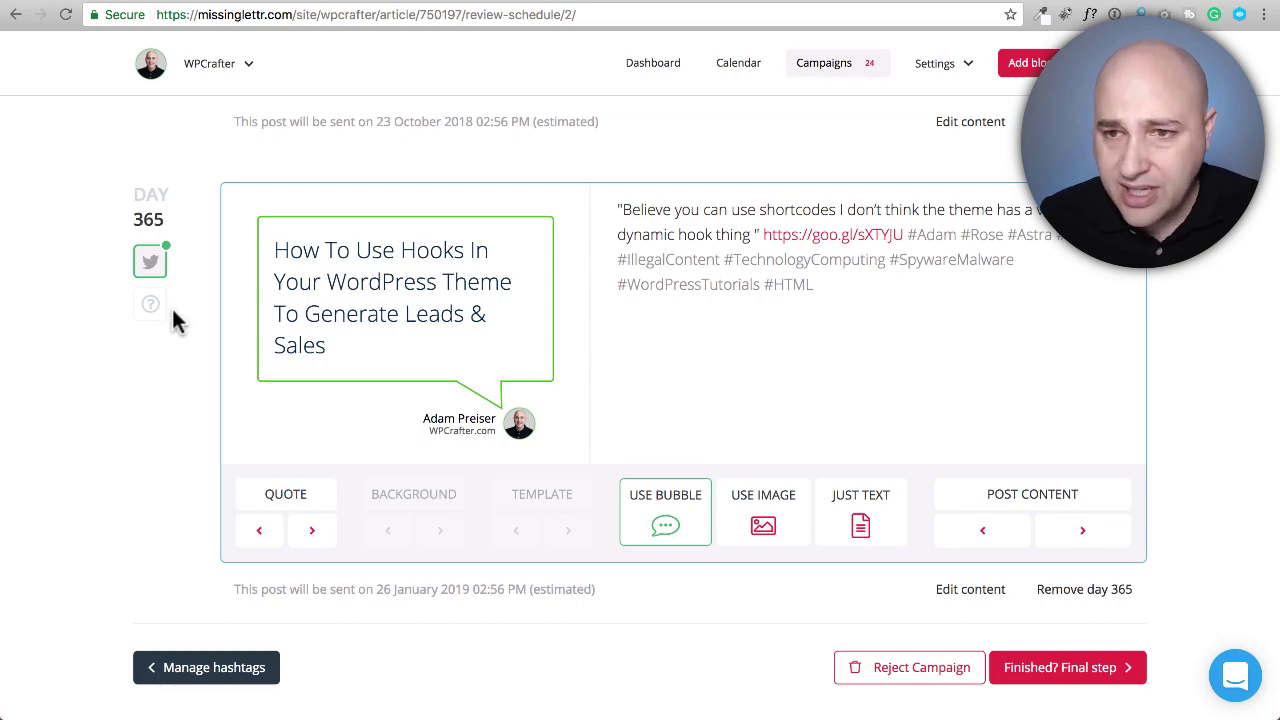
scroll(172, 320, up, 5)
scroll(172, 320, up, 6)
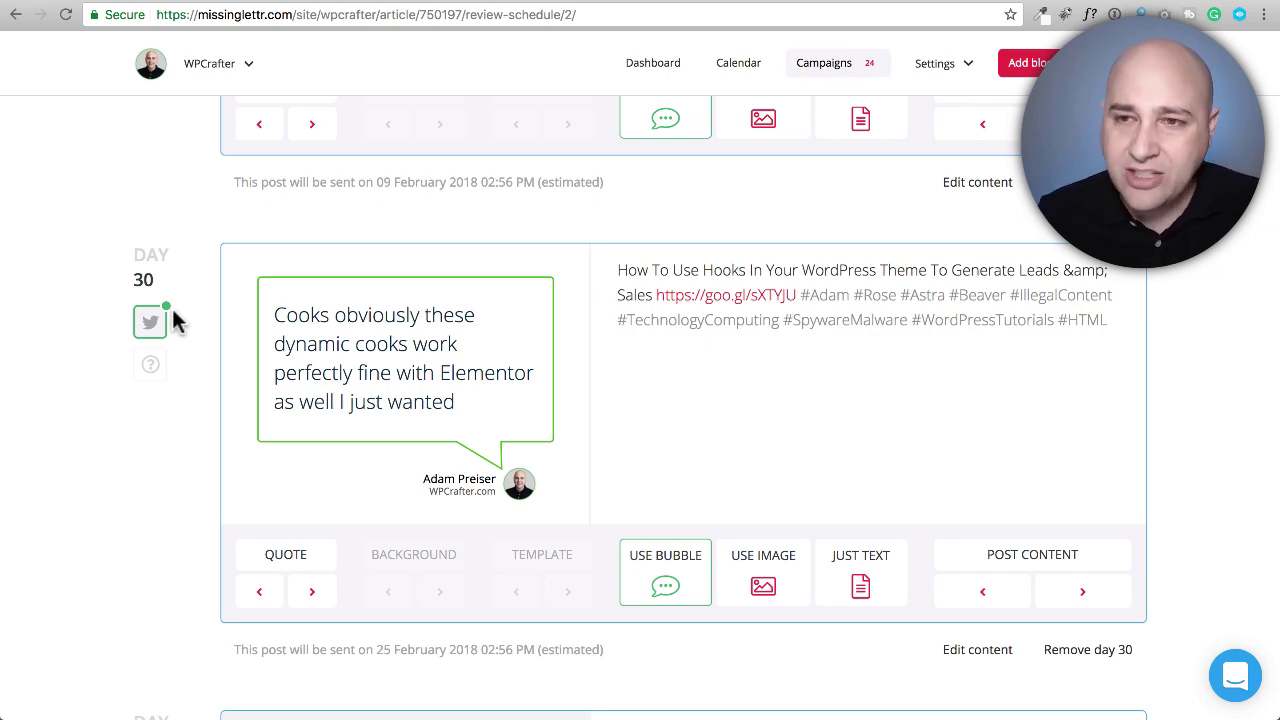
scroll(172, 320, up, 9)
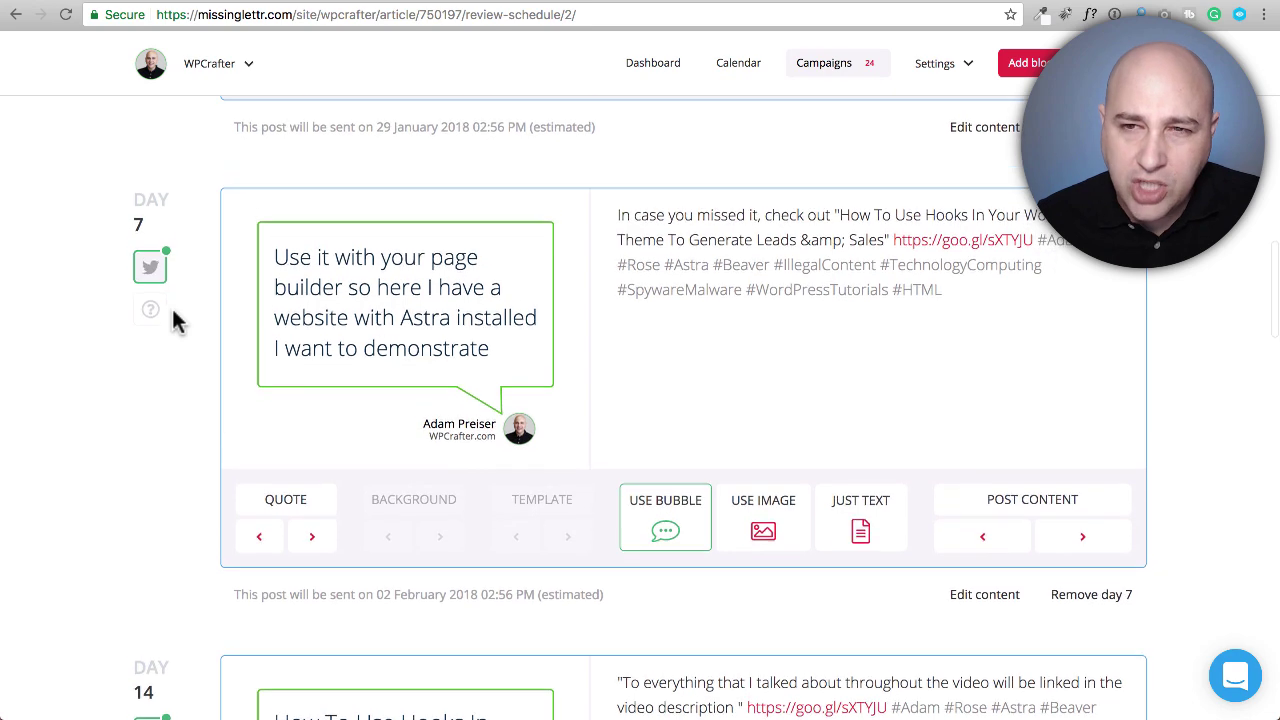
scroll(172, 320, up, 10)
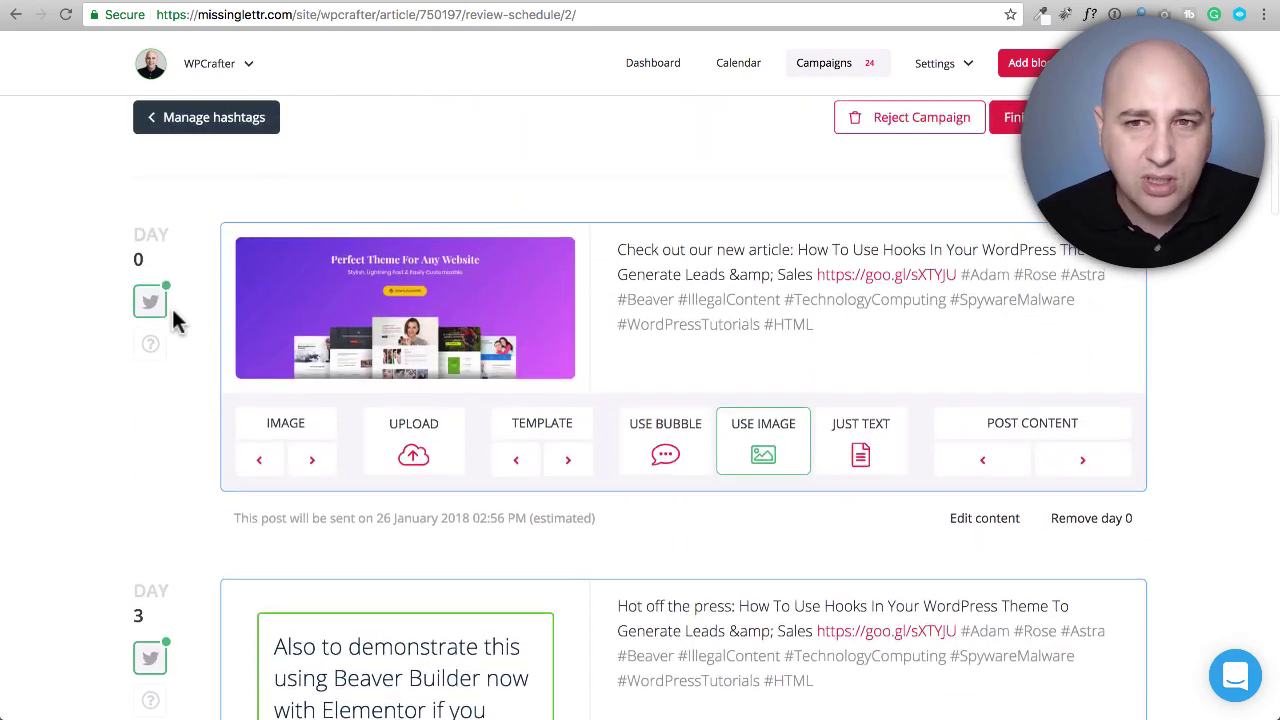
scroll(172, 320, up, 1)
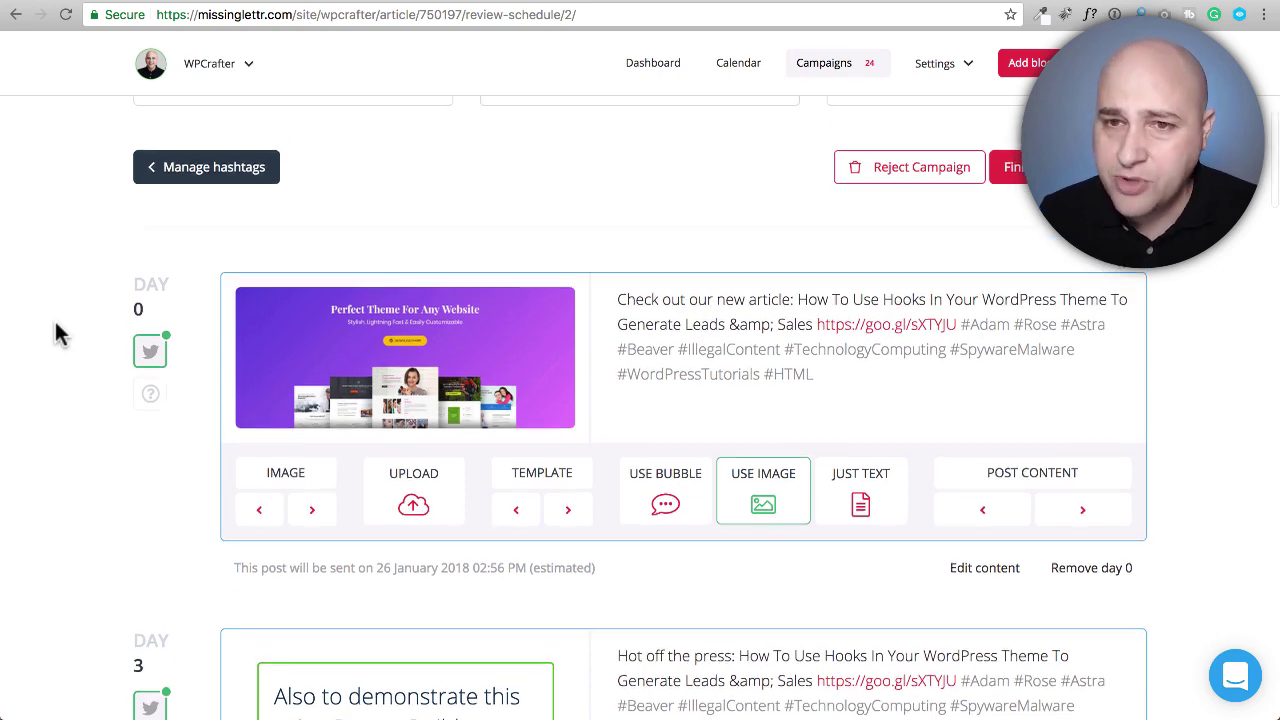
scroll(57, 333, up, 6)
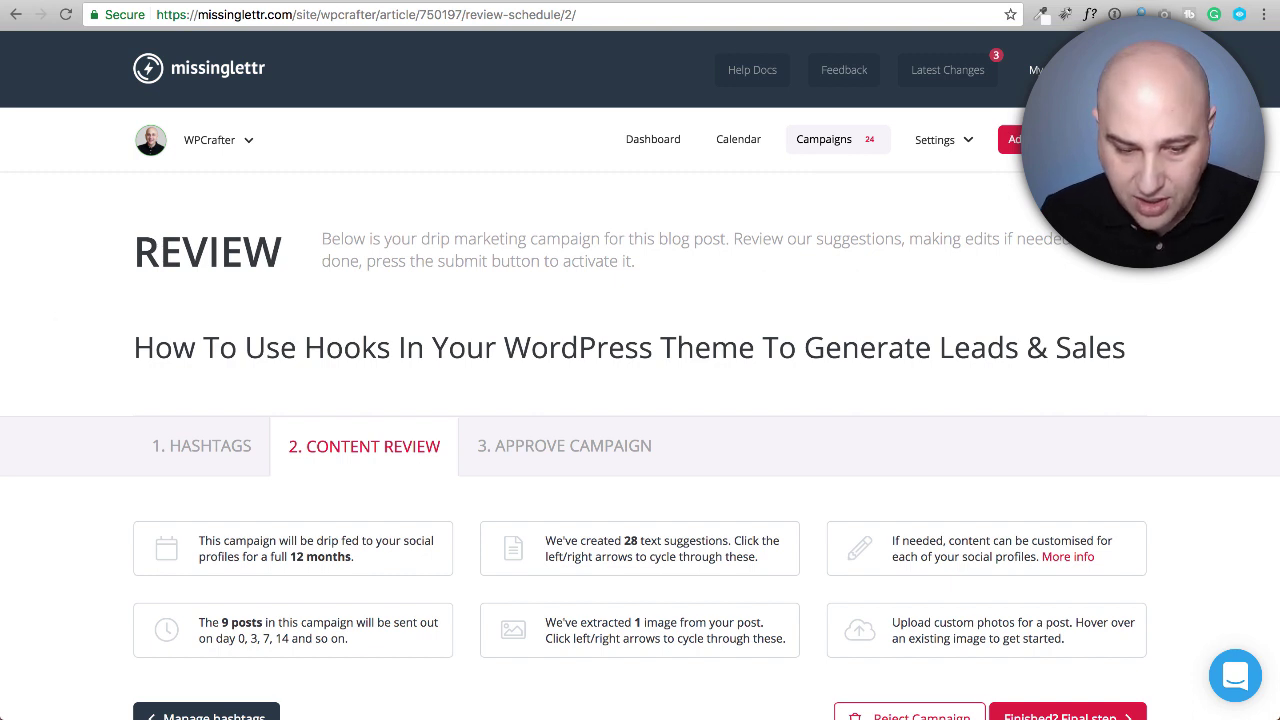
Leave Missinglettr's campaign review for the Facebook post screenshot, ending on the WPCrafter homepage.
key(super+Tab)
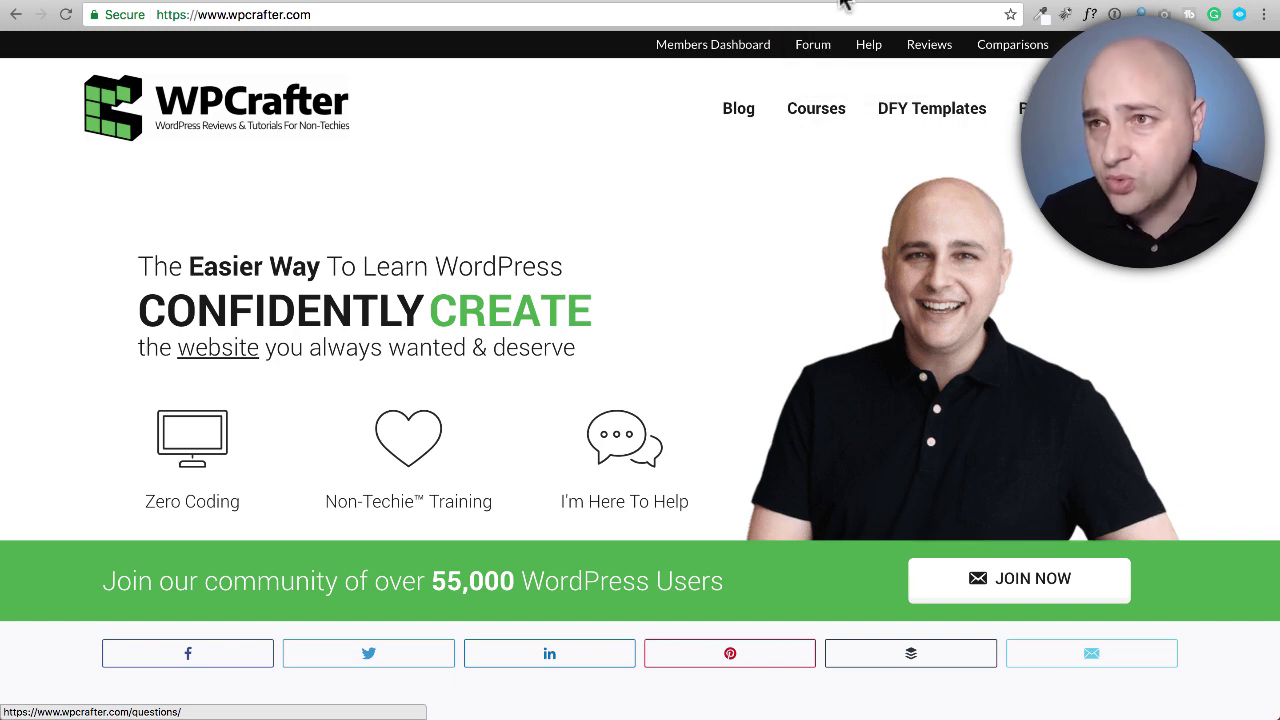
Move past the AppSumo Missinglettr deal to the $39 Planable social media command center deal.
key(ctrl+Tab)
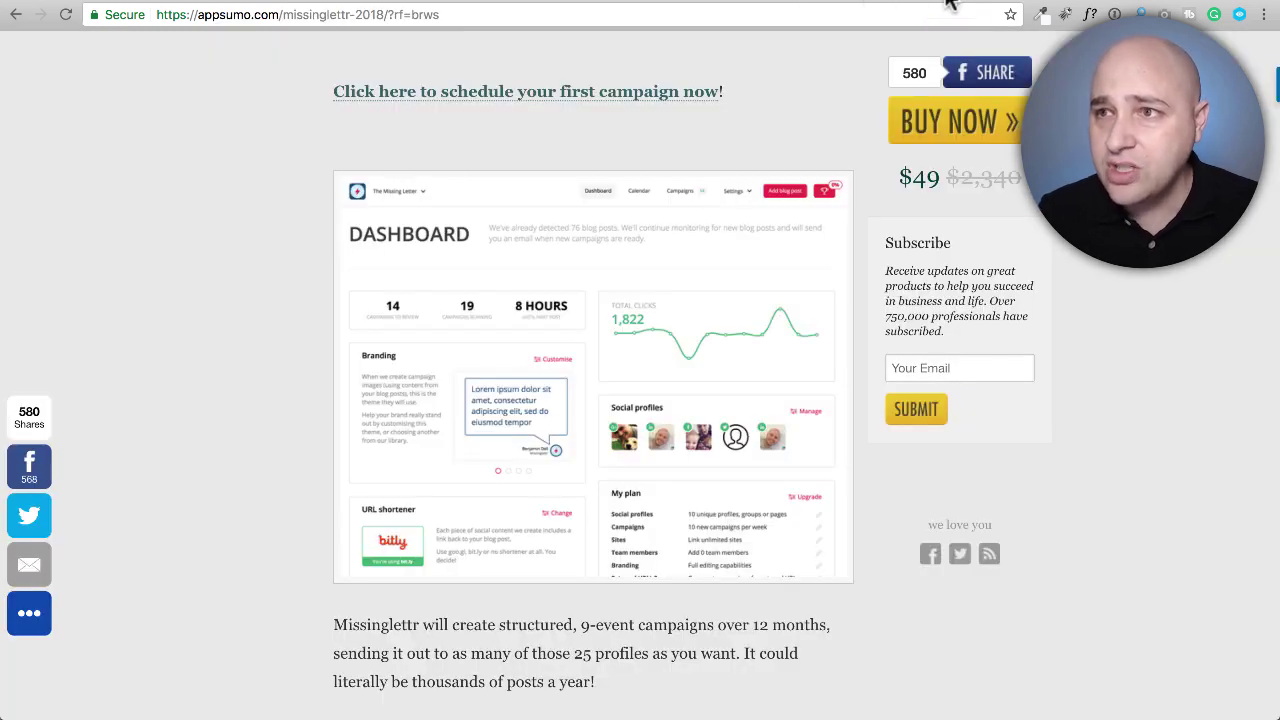
click(950, 5)
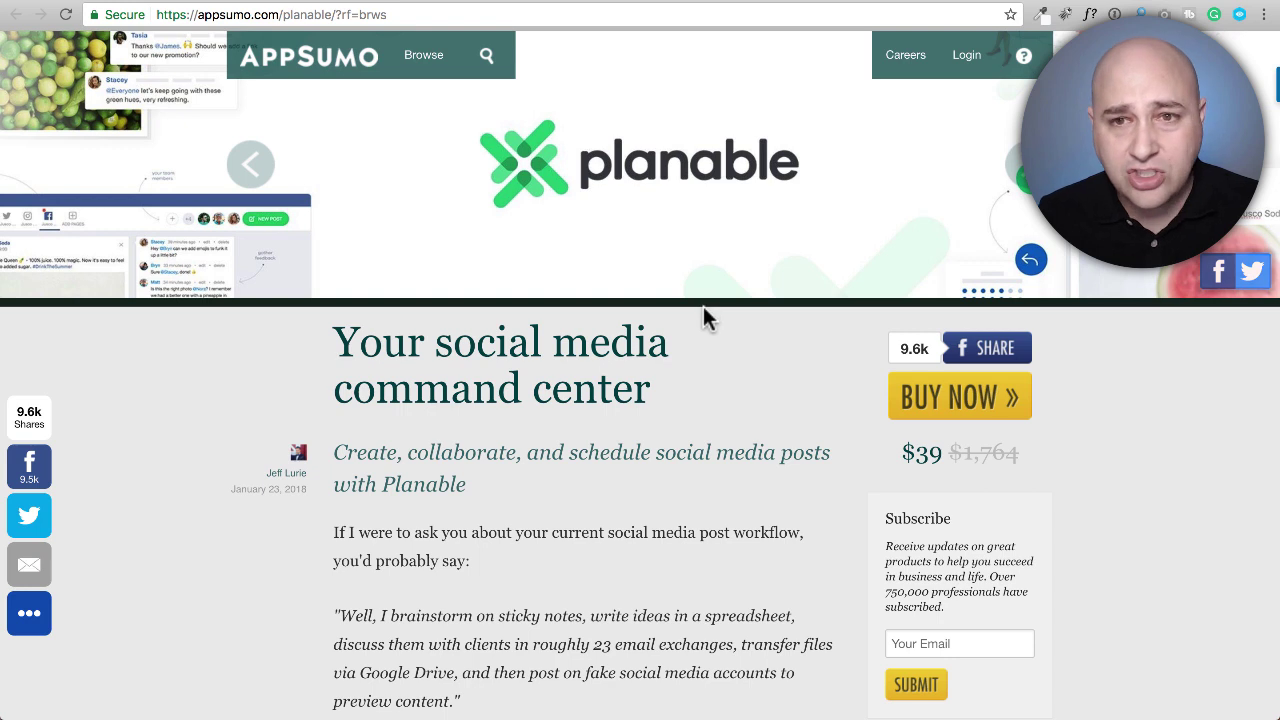